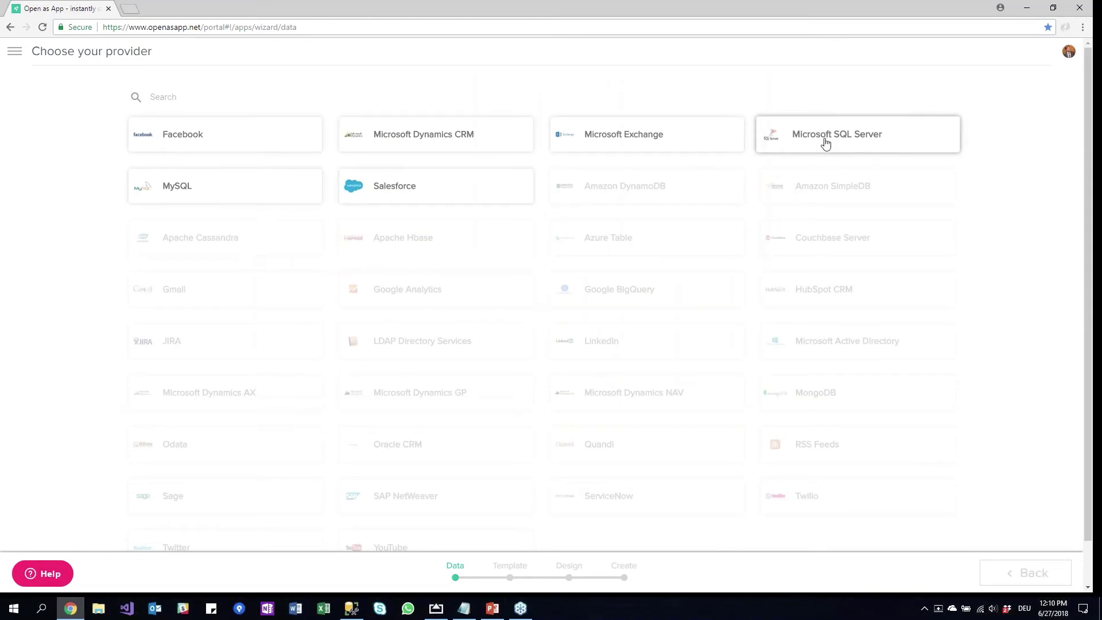
Choose Microsoft SQL Server as the provider and start a connection to the server oaa-test.database.windows.net
left_click(826, 141)
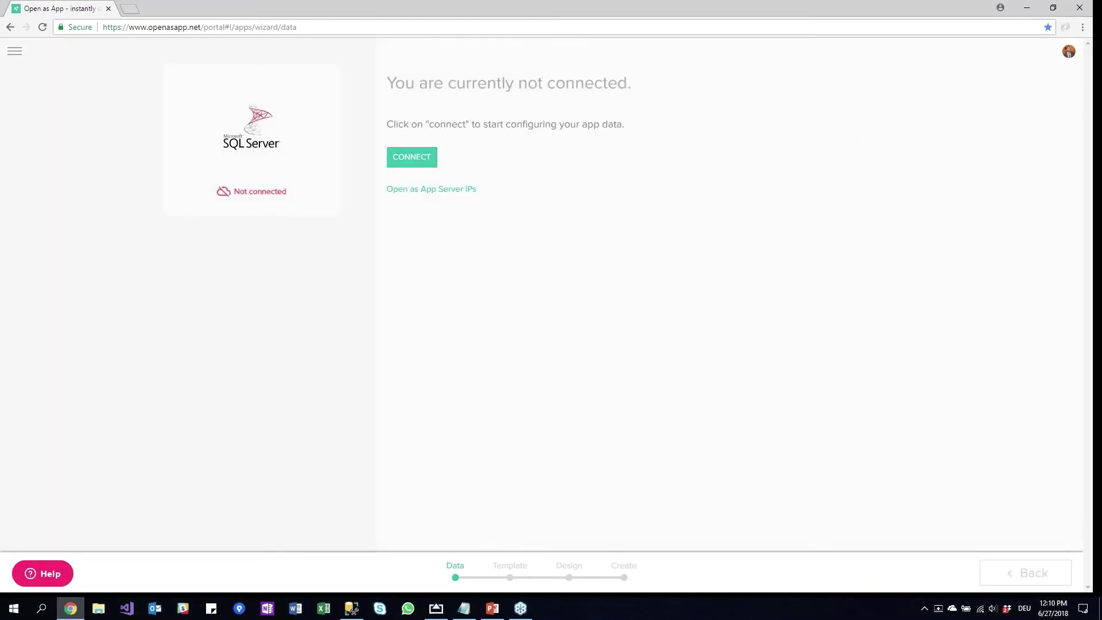
left_click(412, 158)
left_click_drag(538, 60, 521, 27)
left_click(454, 297)
type("oaa-test.database.windows.net")
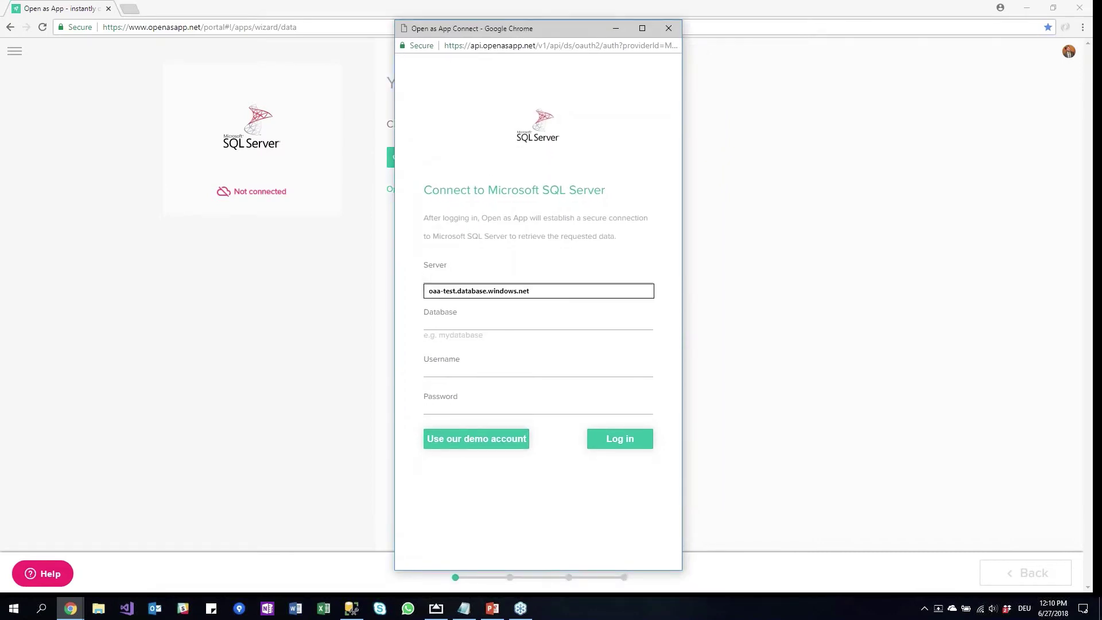
key("Down")
key("Tab")
Enter SQLWebinar as the database and oaa-webinar as the username for the connection
key("Down")
key("Down")
key("Tab")
type("o")
key("Down")
key("Tab")
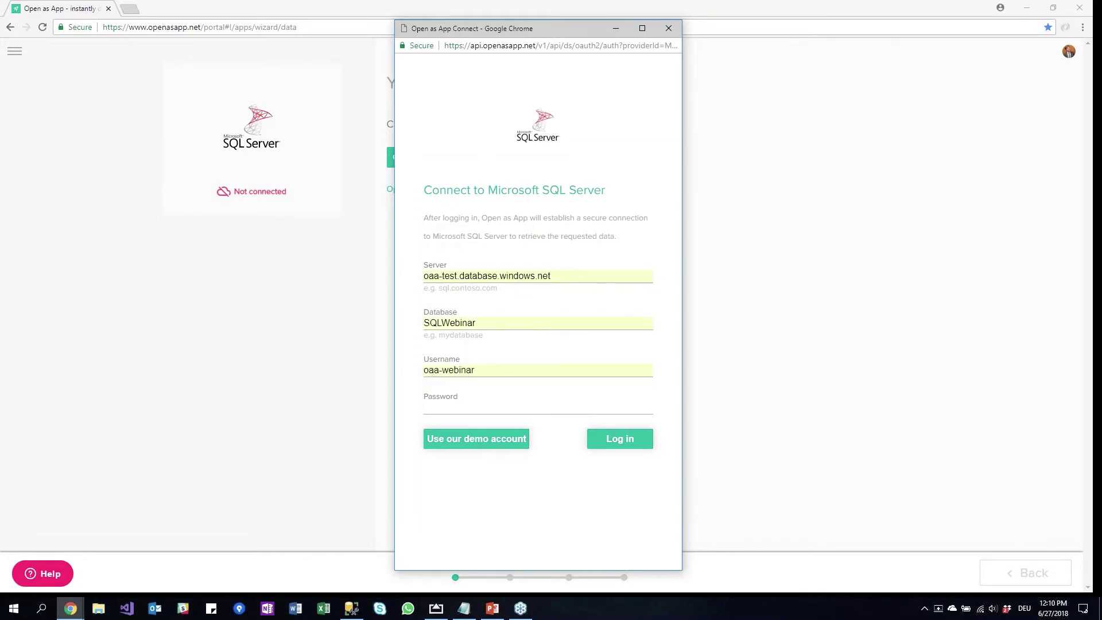
Enter the account password to log in and bring up the tables available for a new data query
key("ctrl+v")
left_click(609, 443)
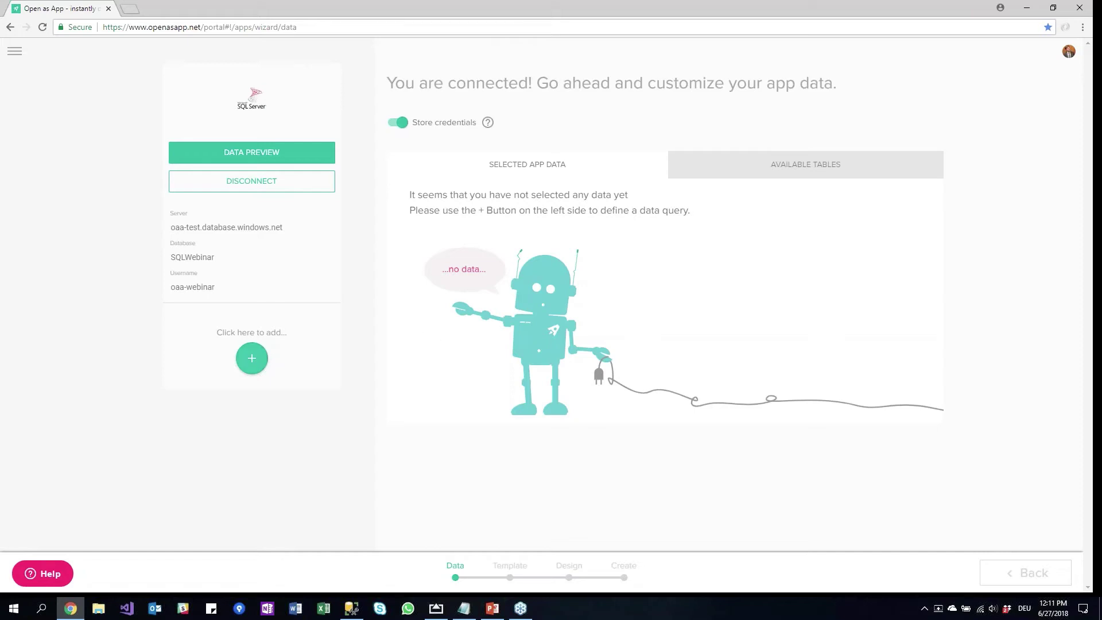
left_click(252, 359)
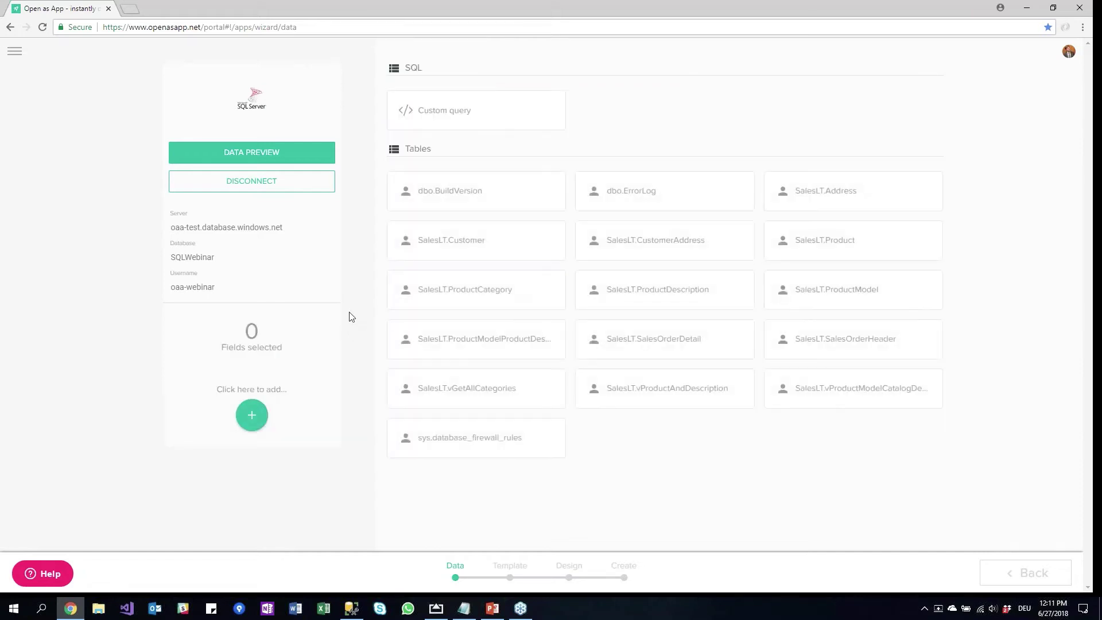
Switch to SQL Server Management Studio, examine SQLWebinar's SalesLT.Customer and SalesLT.Product tables in the object tree, and return to the browser
left_click(353, 613)
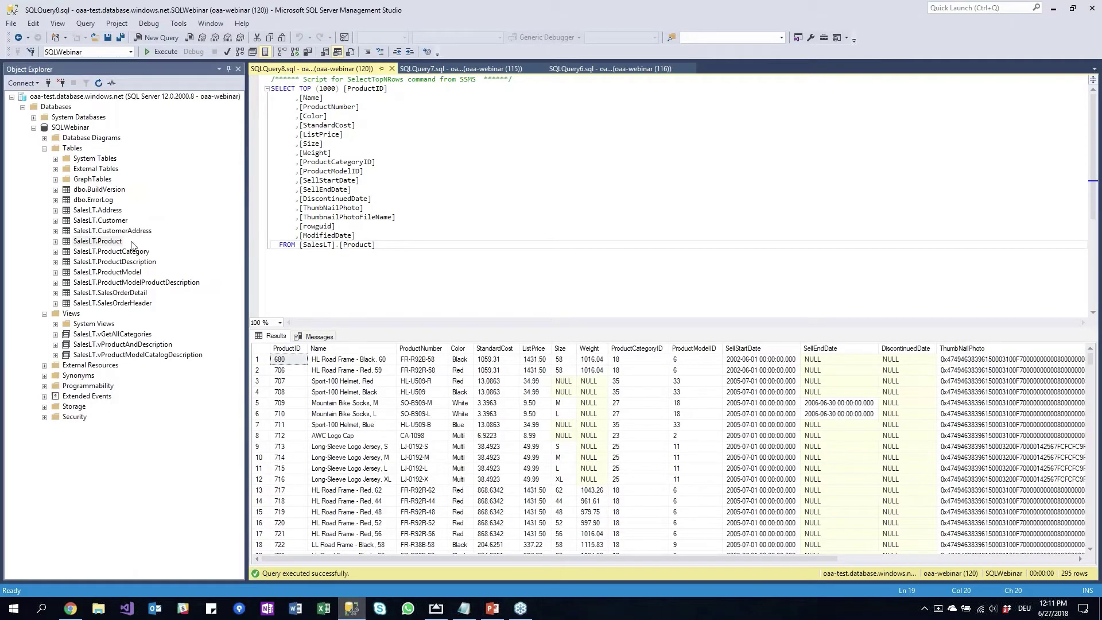
left_click(72, 128)
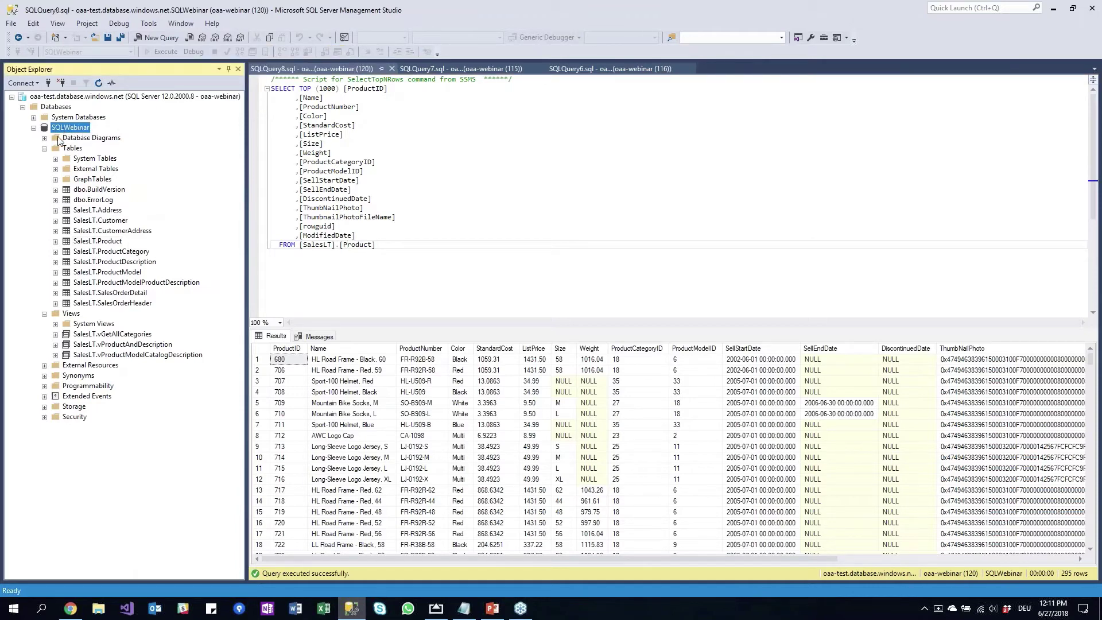
left_click(117, 222)
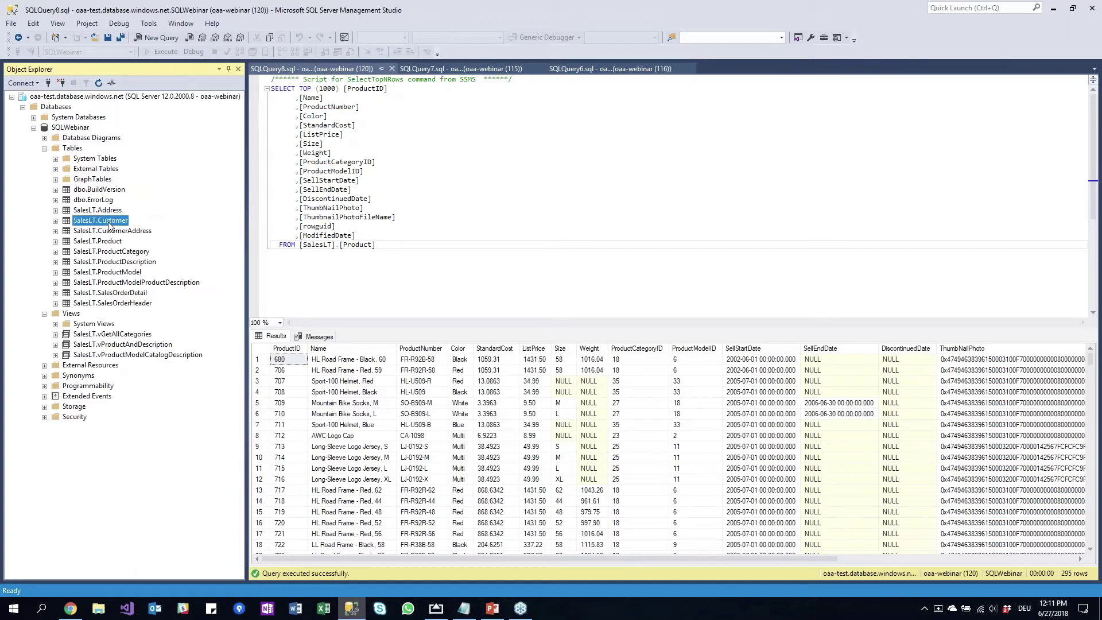
left_click(106, 242)
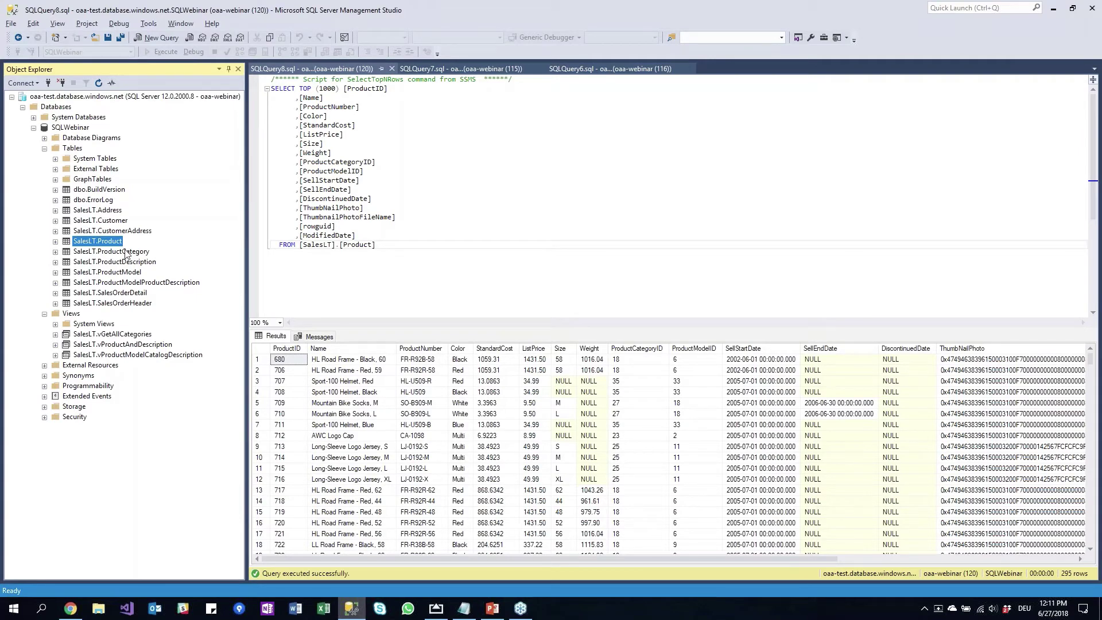
key("alt+Tab")
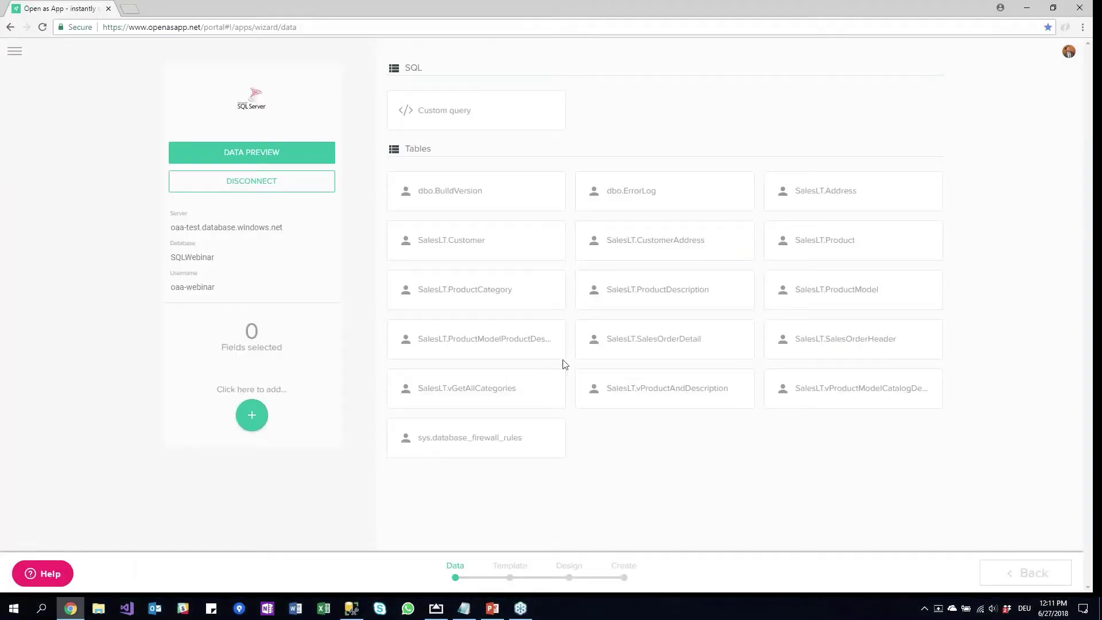
Add the SalesLT.Product table as a query with the Color, ListPrice, Name and ProductID fields activated
left_click(841, 244)
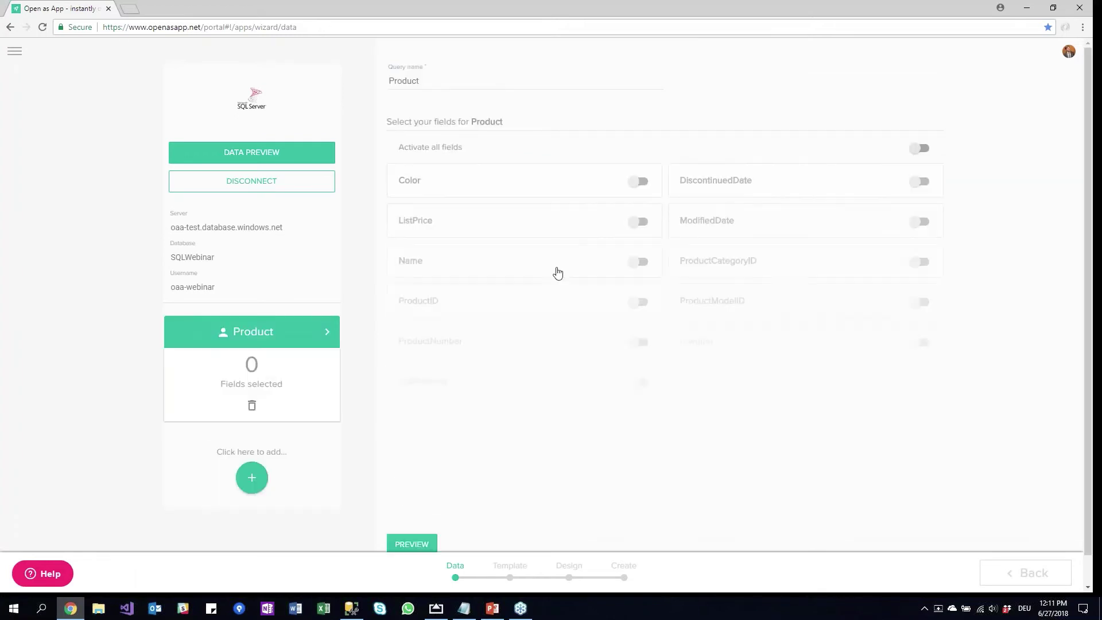
left_click(641, 182)
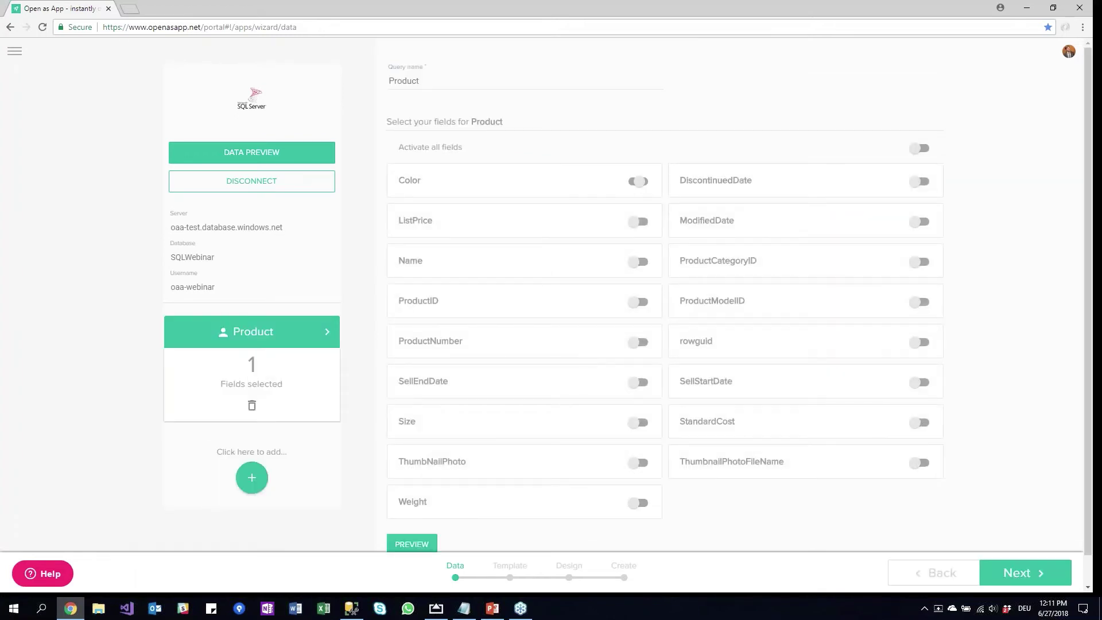
left_click(639, 222)
left_click(635, 260)
left_click(639, 301)
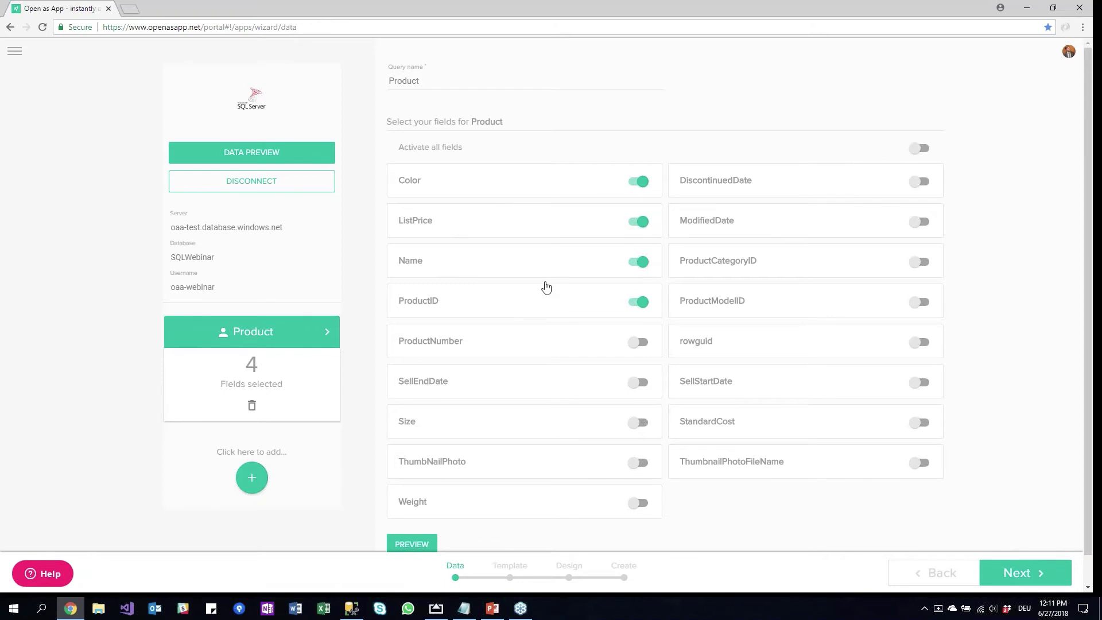
Rename the Product query as ProductList
left_click(437, 80)
type("Lis")
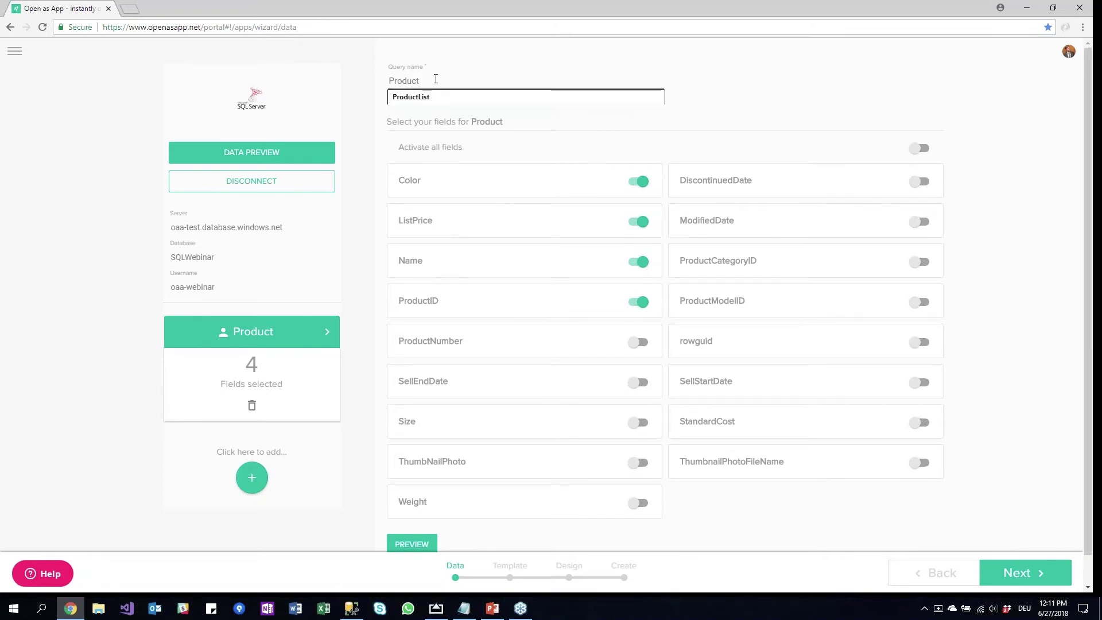
type("t")
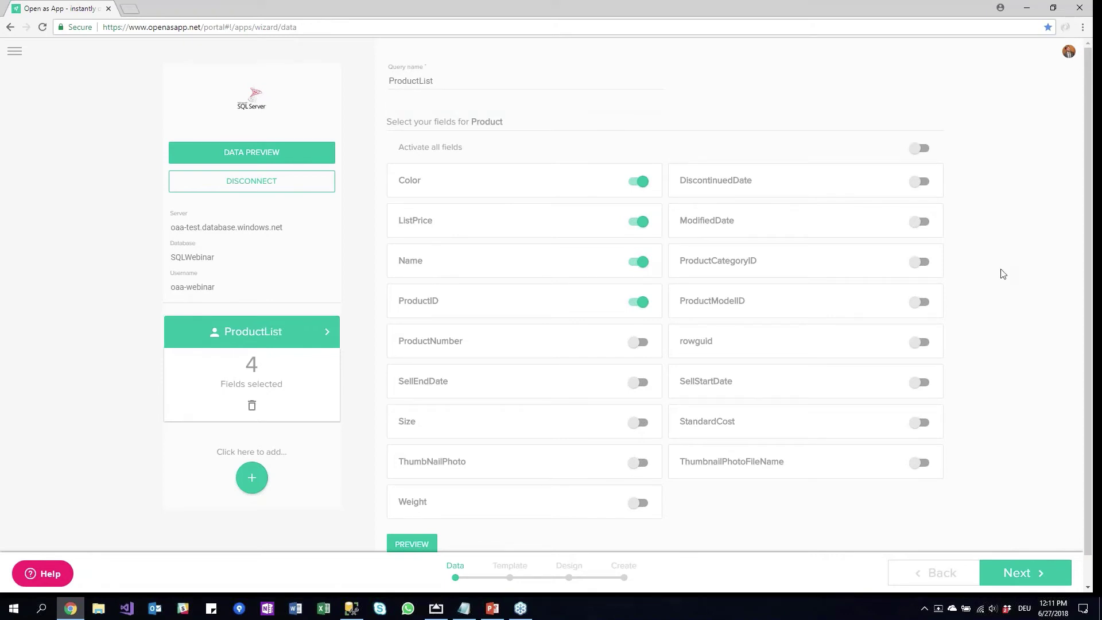
Preview the ProductList query and look through its rows of product data
scroll(991, 289, "down", 1)
left_click(418, 516)
scroll(697, 493, "down", 5)
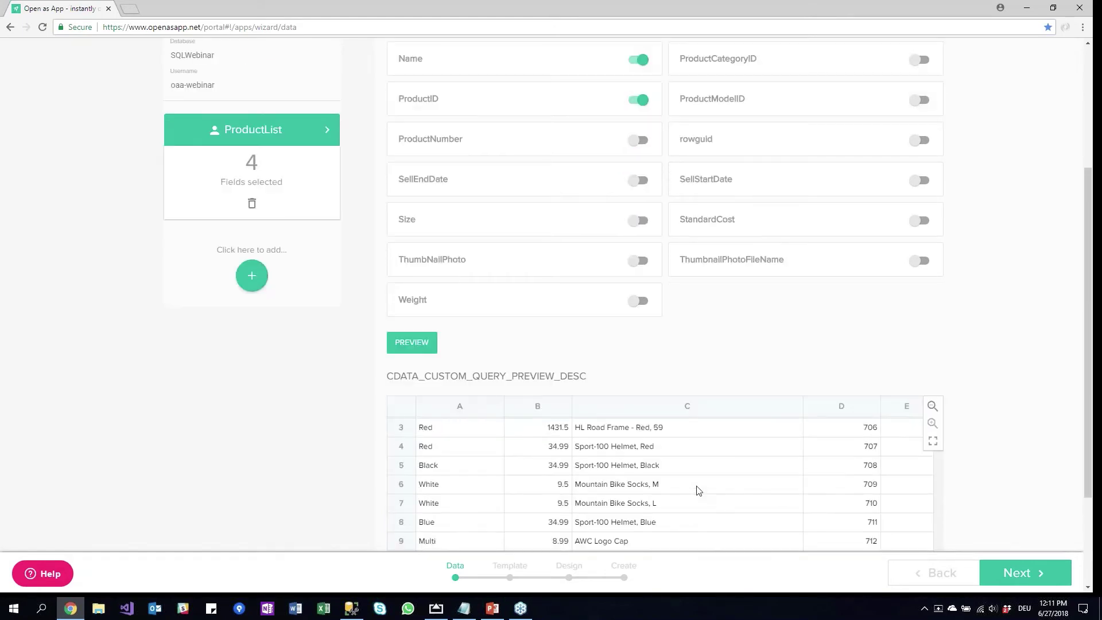
scroll(699, 490, "down", 5)
scroll(977, 423, "down", 5)
scroll(701, 386, "up", 5)
scroll(704, 388, "up", 1)
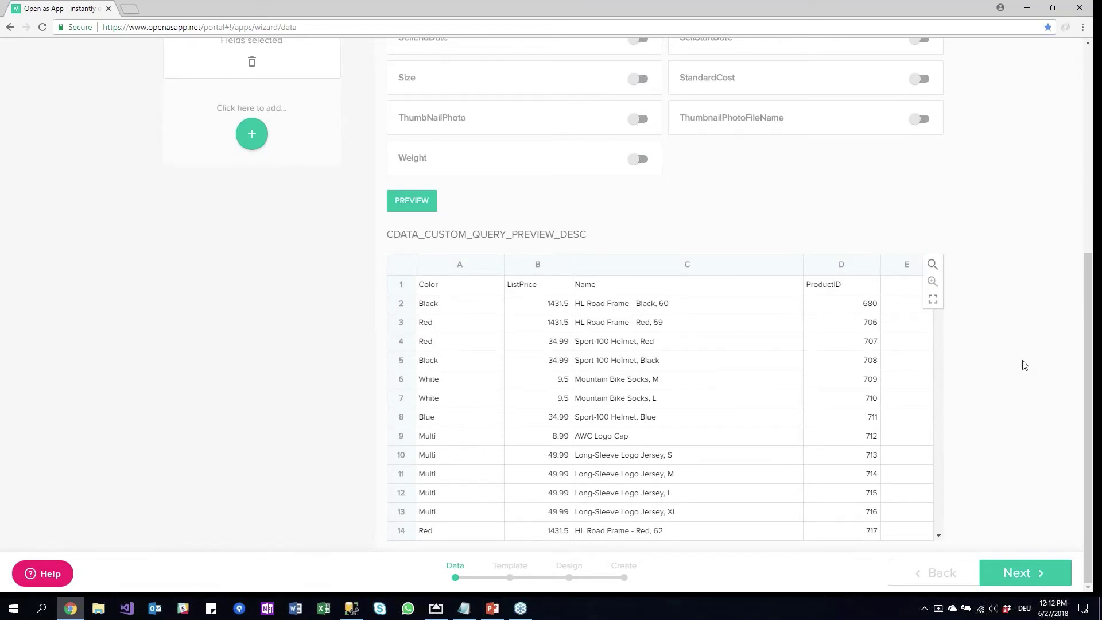
scroll(1025, 365, "up", 5)
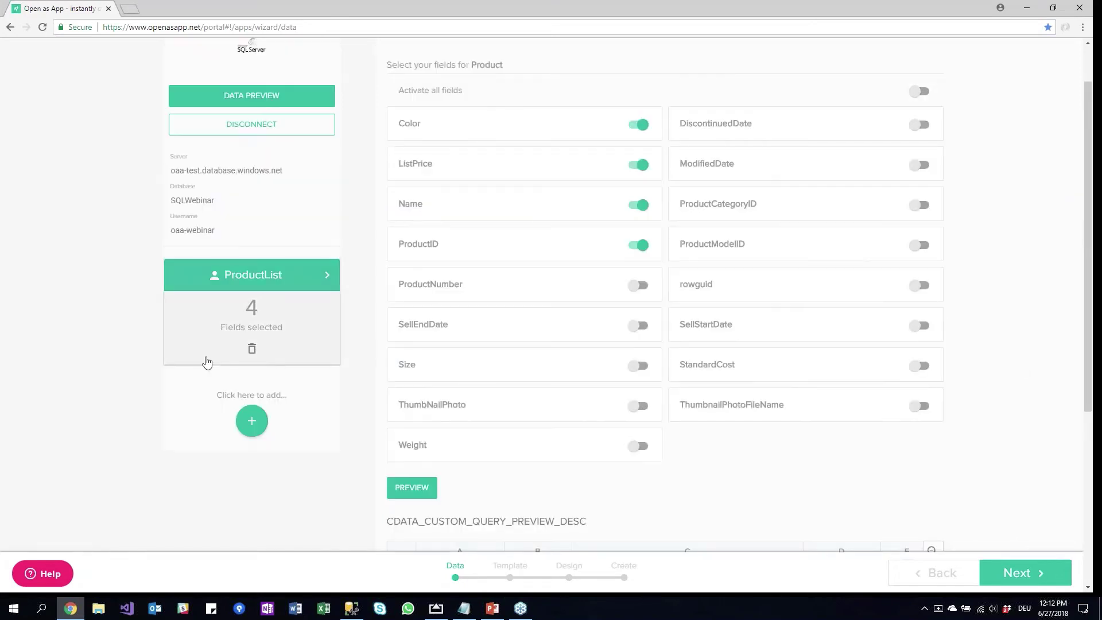
Open the overall data preview and expand the SalesLT.vProductModelCatalogDescription view among the available tables
left_click(252, 95)
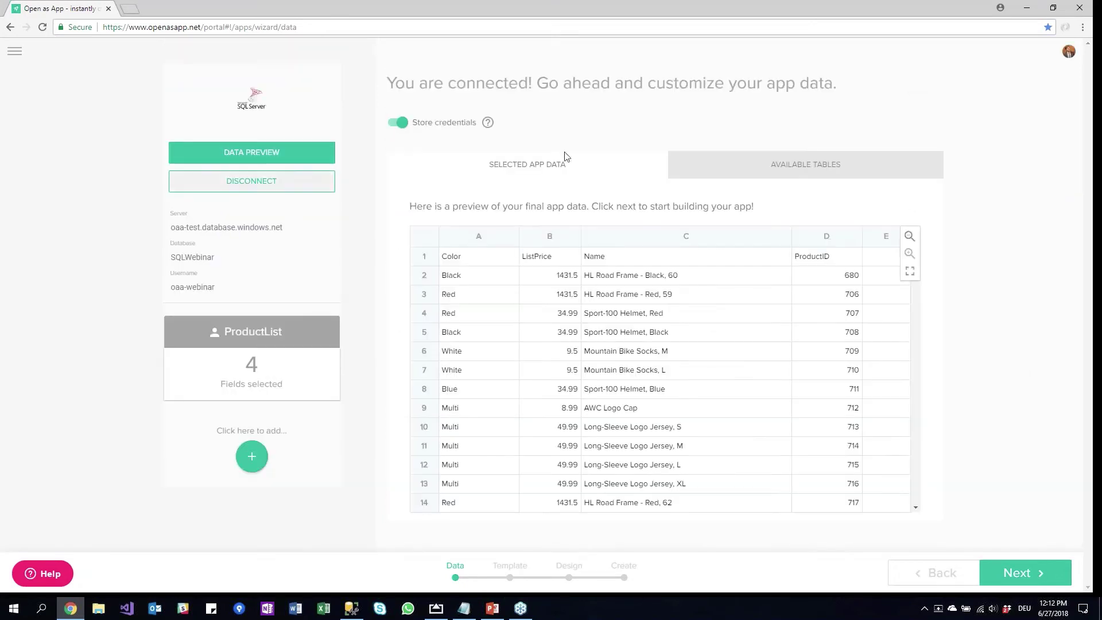
left_click(754, 166)
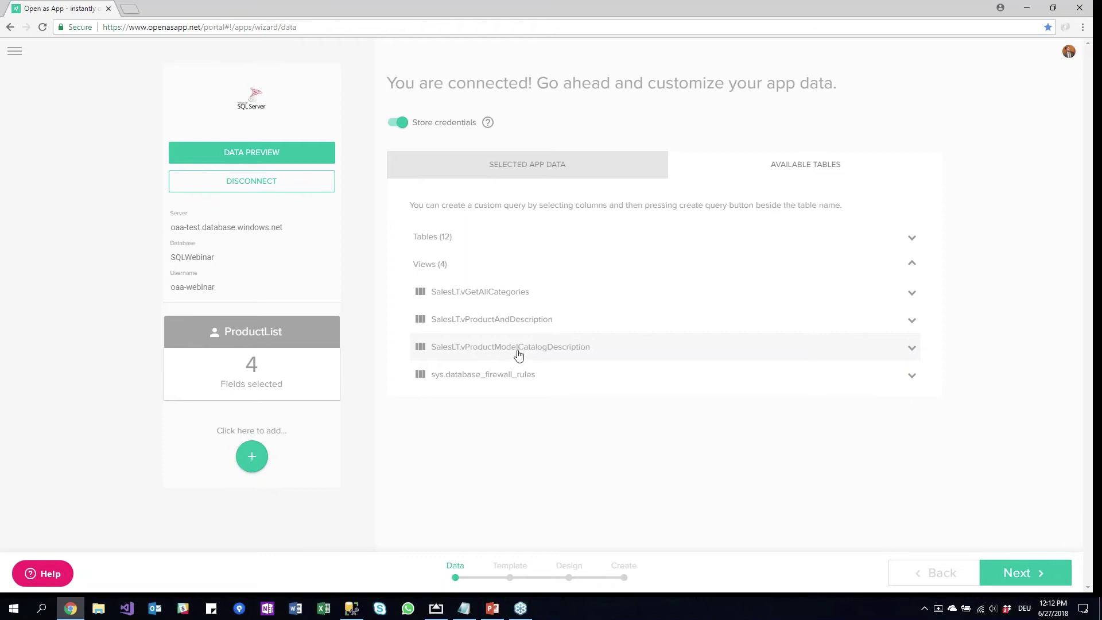
left_click(879, 356)
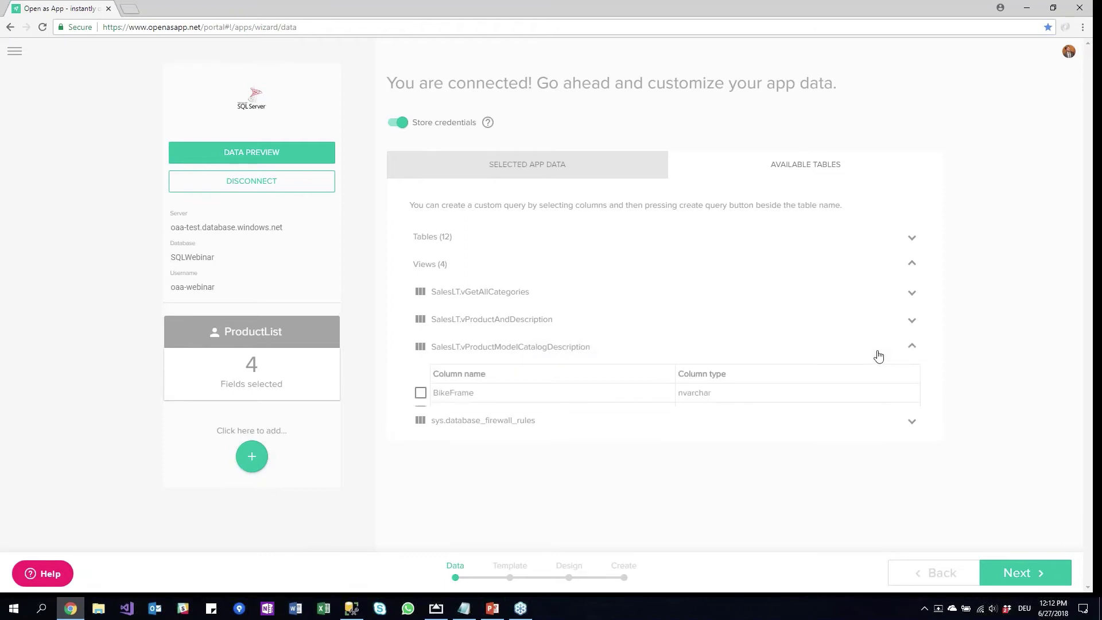
Select the view's BikeFrame, Color, Crankset, MaintenanceDescription, Manufacturer, Material and ModifiedDate columns
scroll(404, 291, "down", 2)
left_click(421, 279)
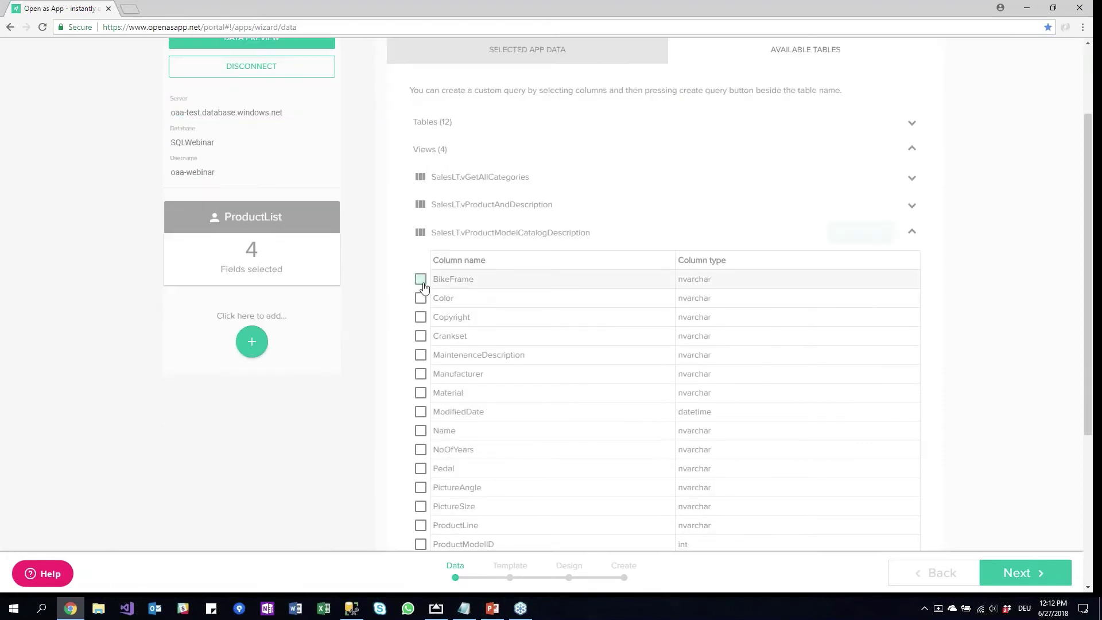
left_click(421, 298)
left_click(421, 335)
left_click(421, 355)
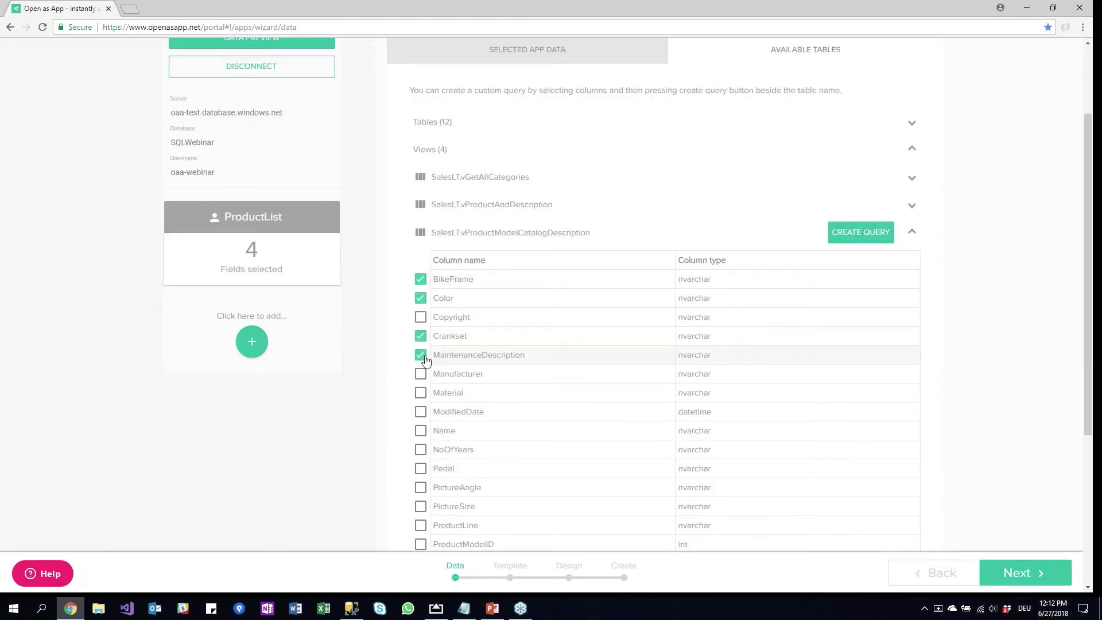
left_click(421, 374)
left_click(421, 393)
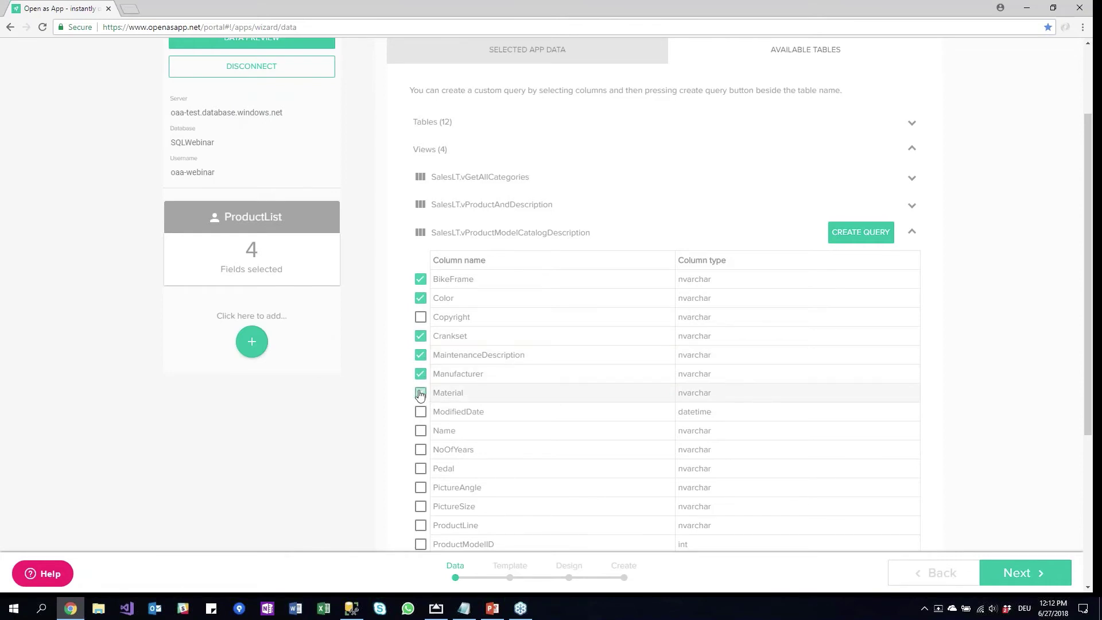
scroll(419, 354, "down", 1)
left_click(421, 354)
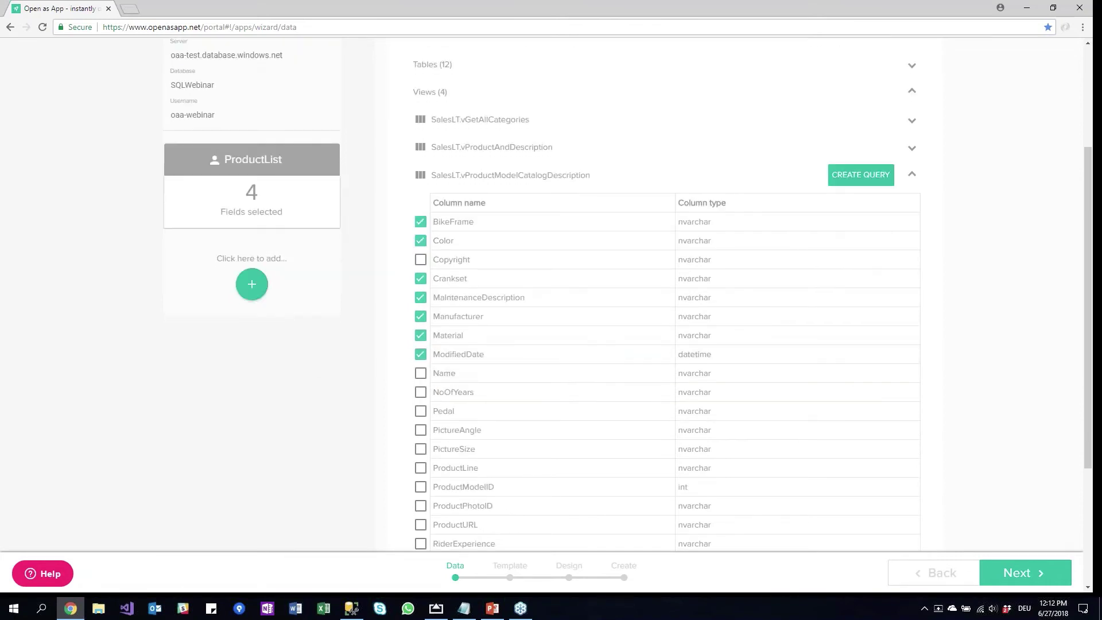
Add the NoOfYears, ProductLine, WarrantyPeriod and Pedal columns to the selection and create a custom query from it
scroll(421, 354, "down", 2)
left_click(420, 278)
scroll(391, 327, "down", 1)
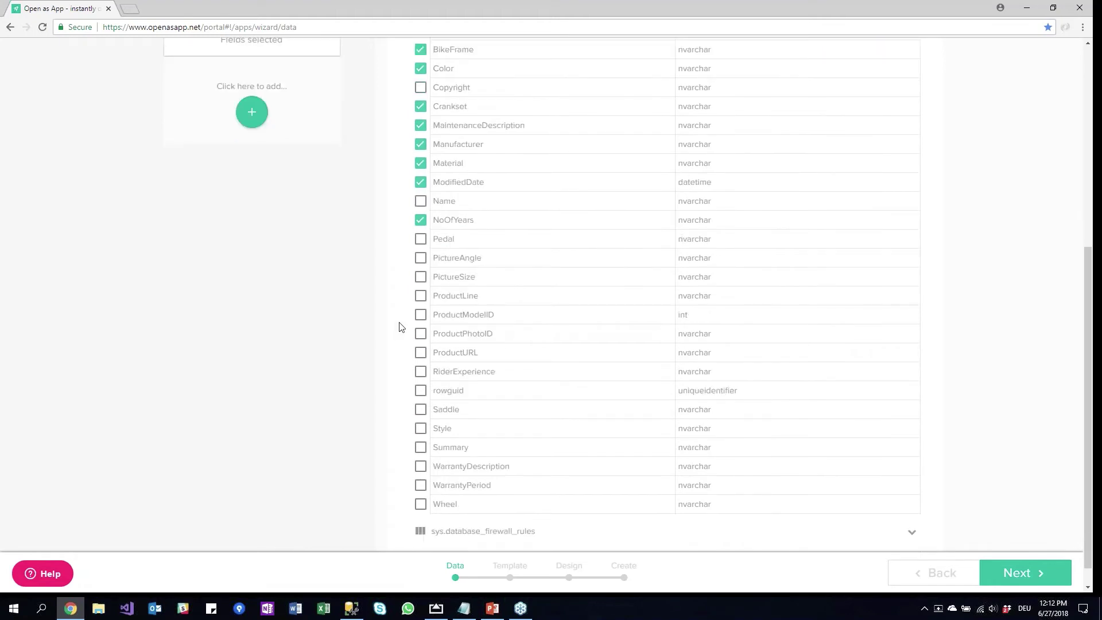
left_click(421, 295)
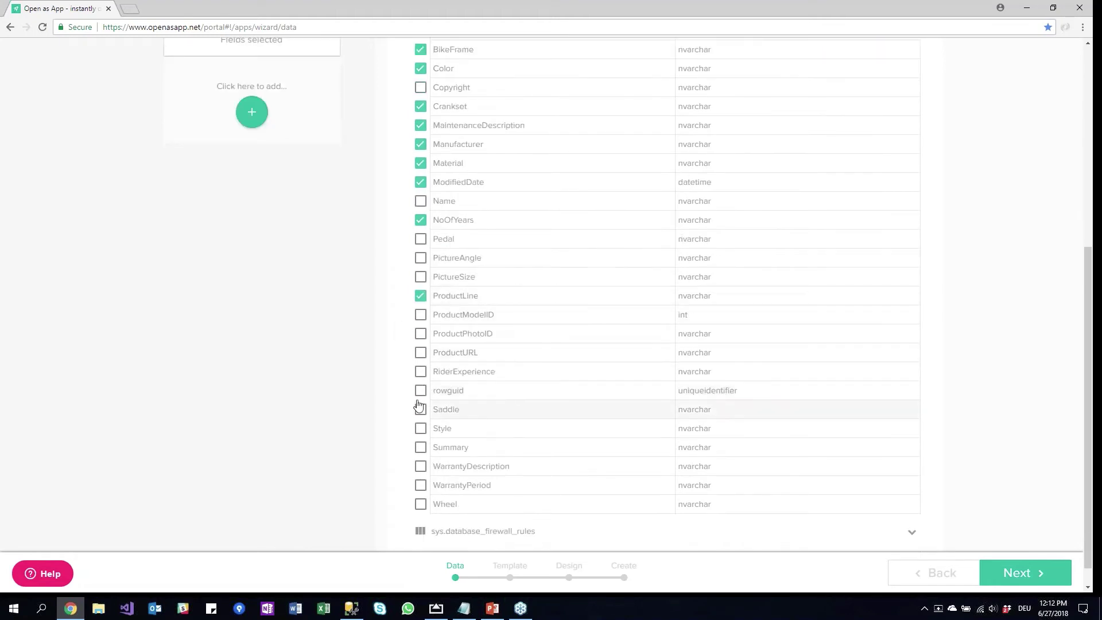
left_click(421, 485)
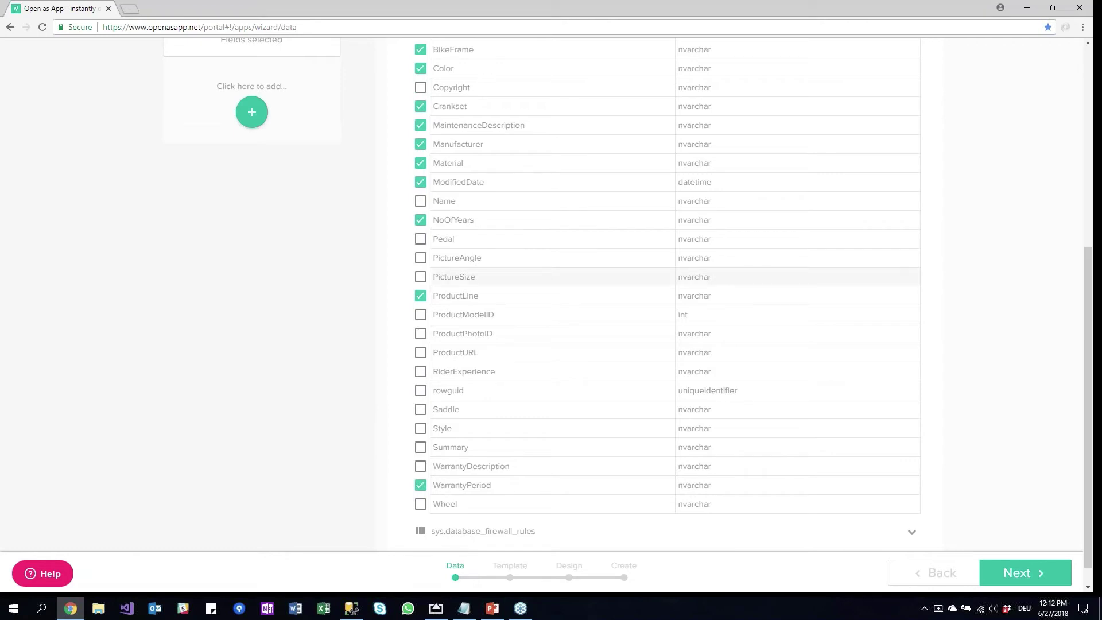
left_click(420, 238)
scroll(889, 365, "up", 4)
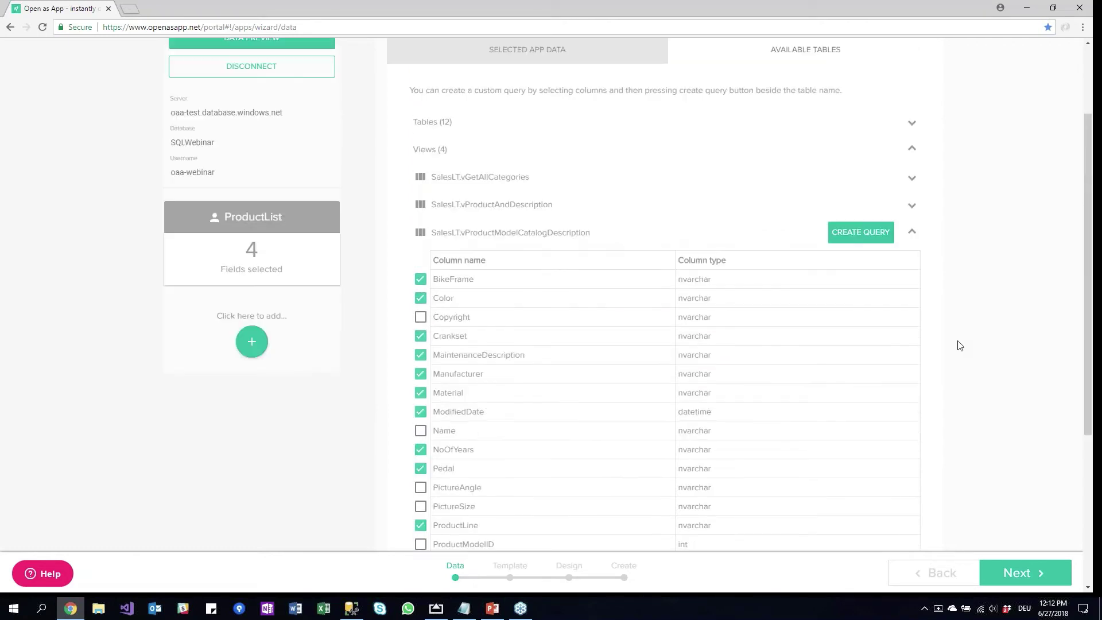
left_click(852, 245)
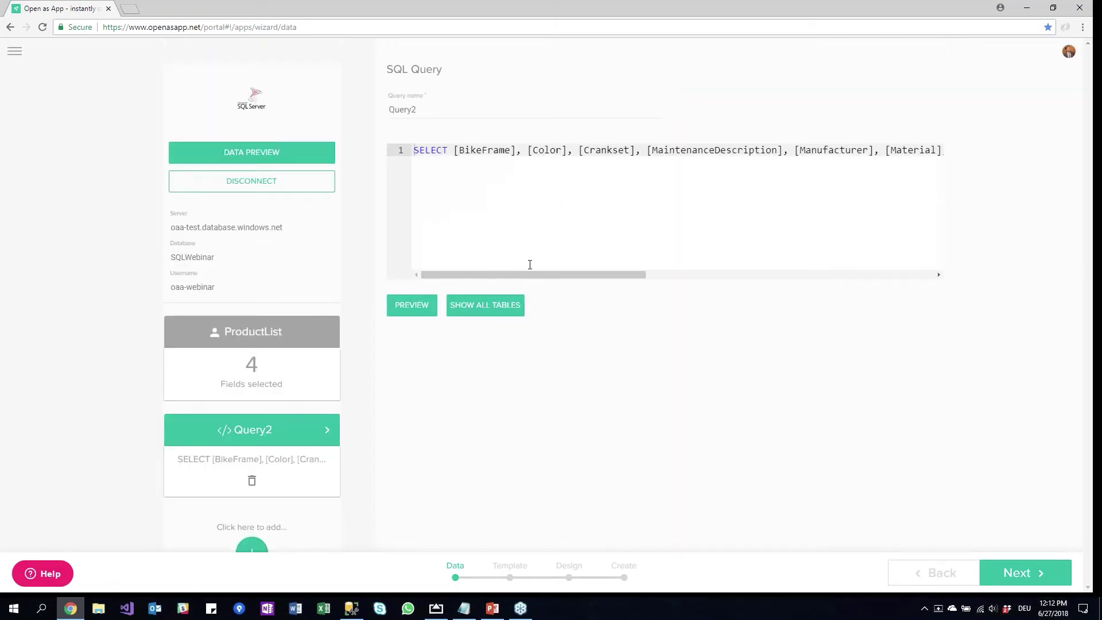
Preview the custom SQL query and look across the columns of its data
left_click_drag(534, 275, 471, 249)
left_click(411, 305)
scroll(994, 413, "down", 2)
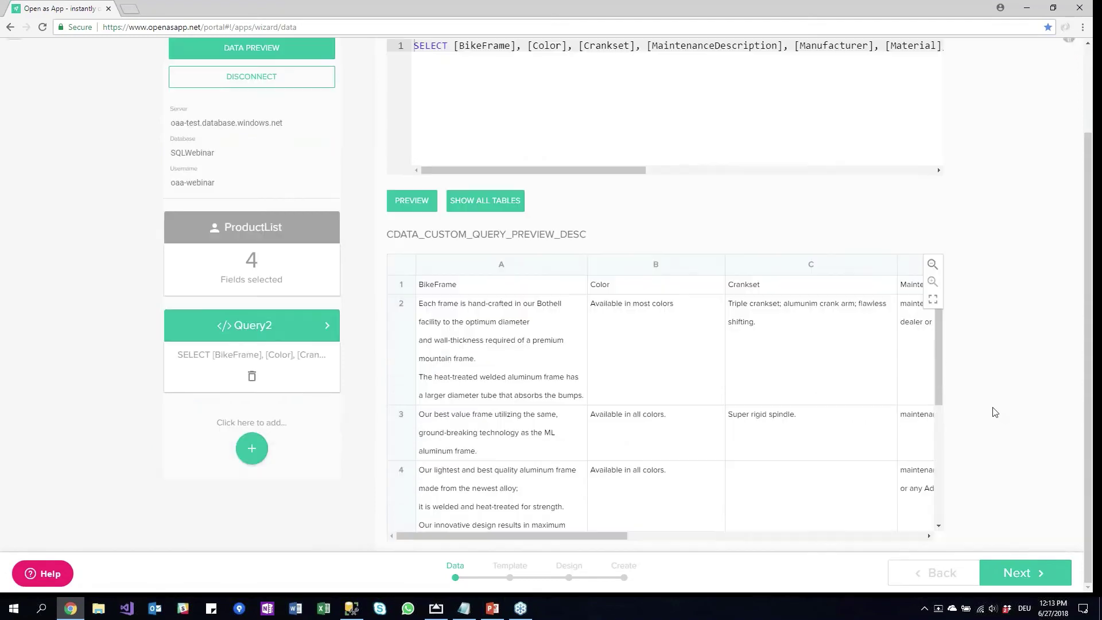
left_click_drag(522, 543, 978, 332)
Rename the custom SQL query as Analysis
scroll(978, 331, "up", 2)
double_click(426, 108)
type("Analysis")
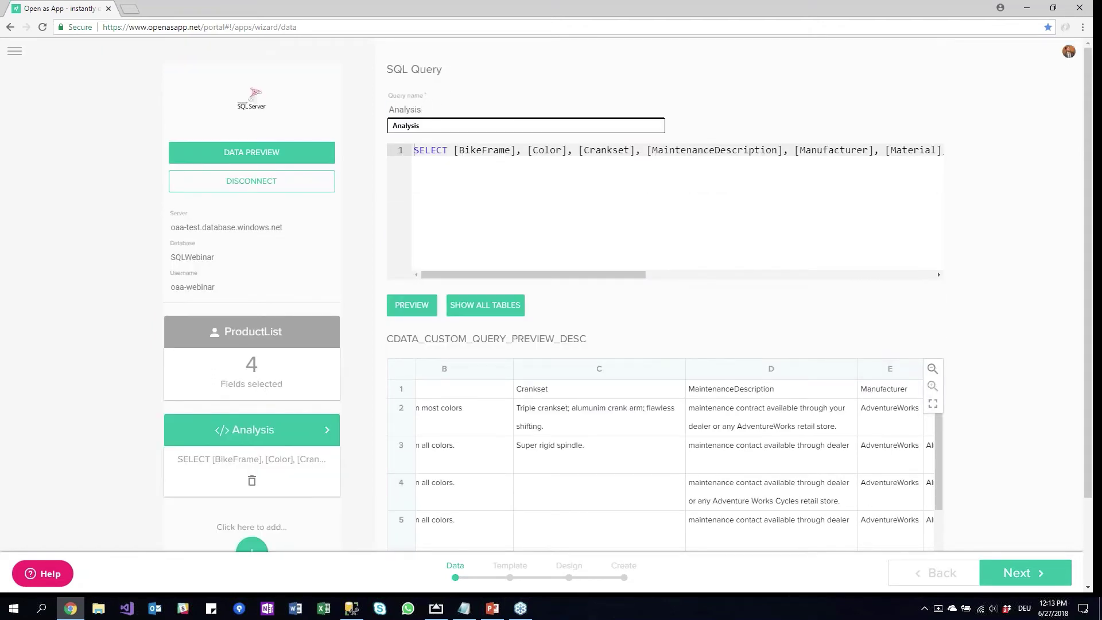
Review the Analysis query and continue to the data analysis of both queries
scroll(88, 351, "down", 2)
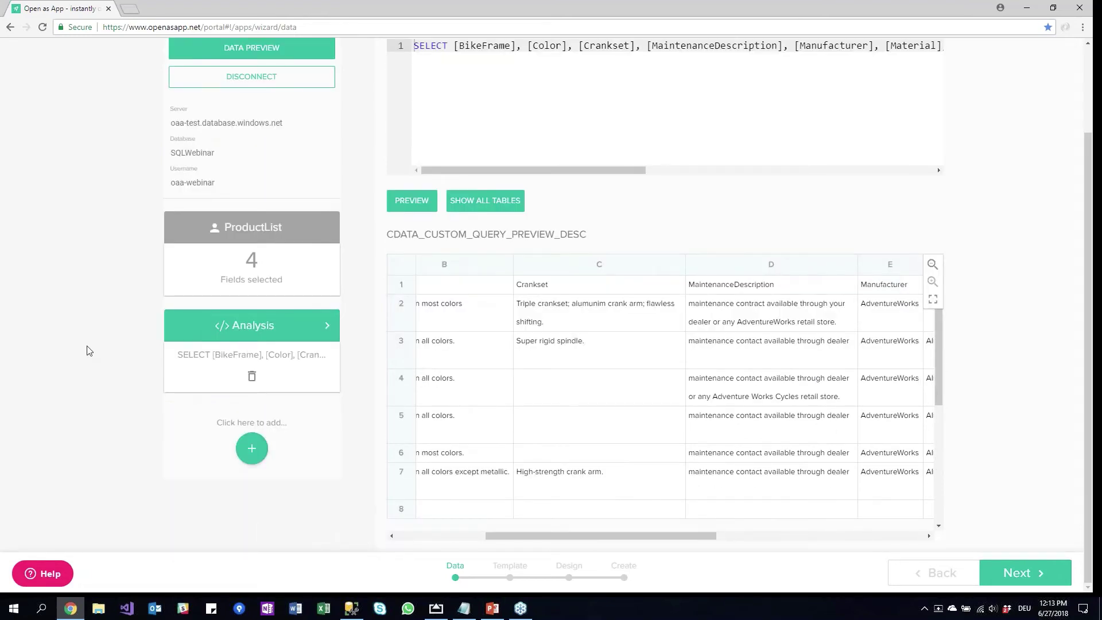
scroll(88, 350, "up", 1)
scroll(88, 351, "up", 2)
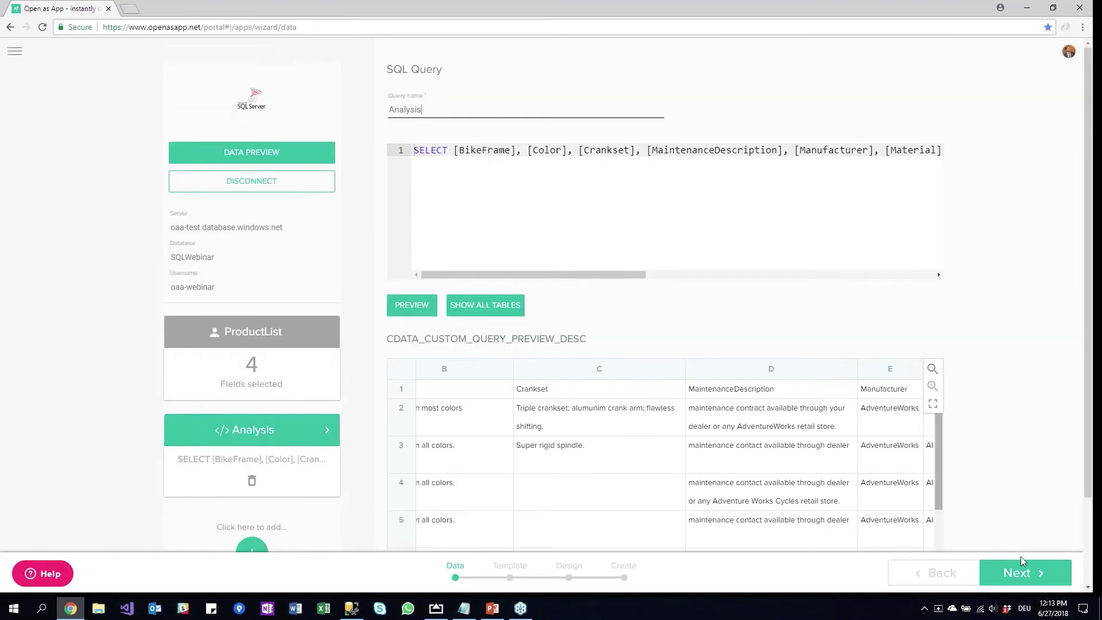
left_click(1039, 575)
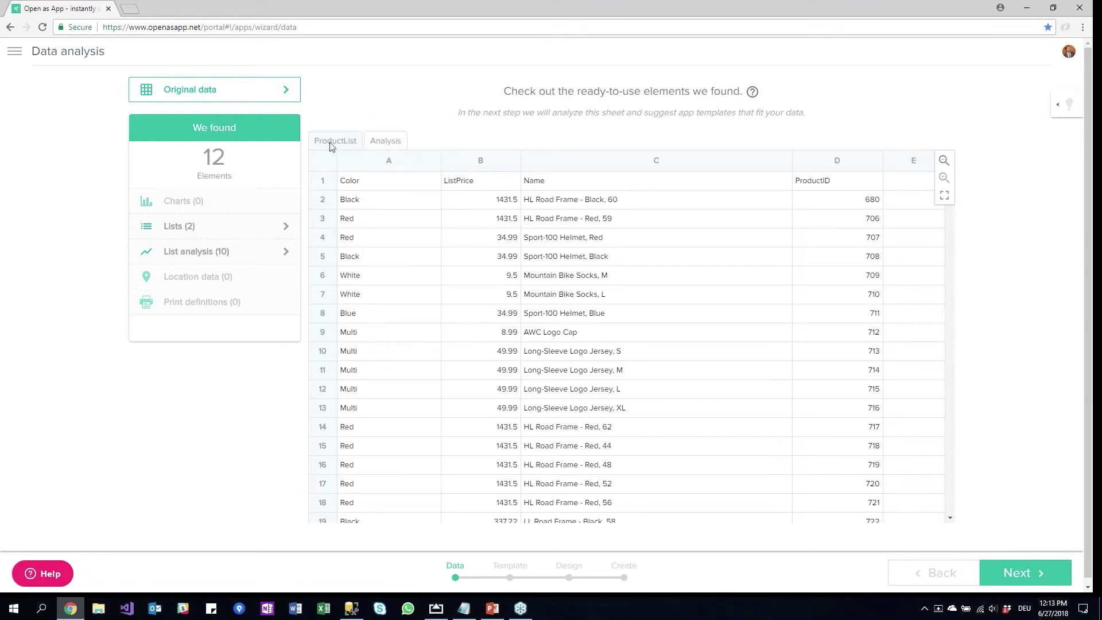
Compare the ProductList and Analysis sheets and look through the charts found by the list analysis
left_click(383, 144)
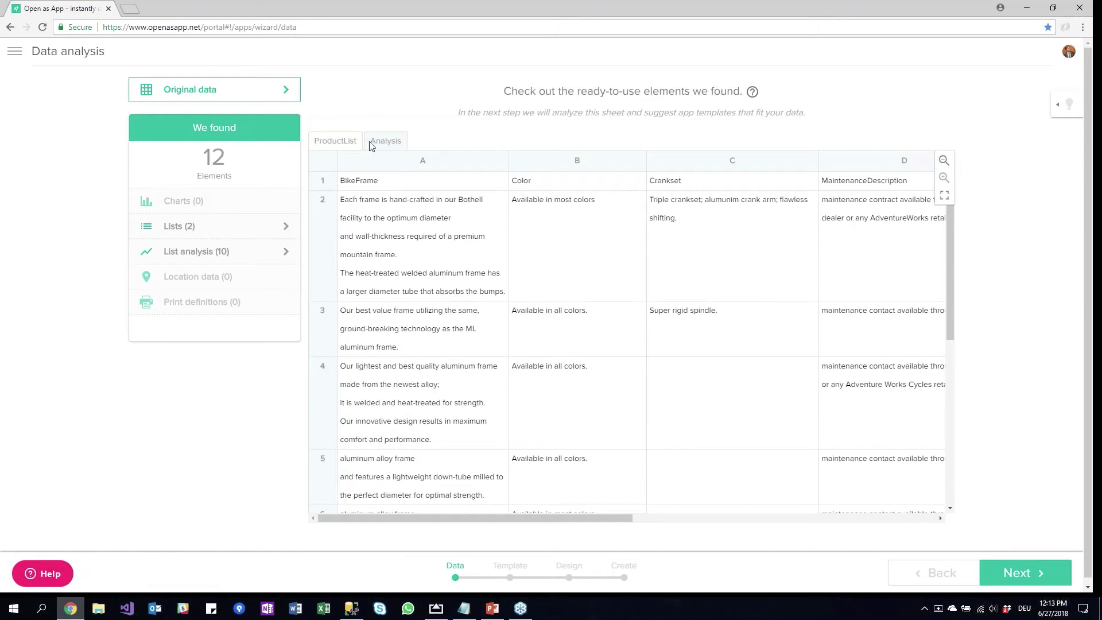
left_click(335, 143)
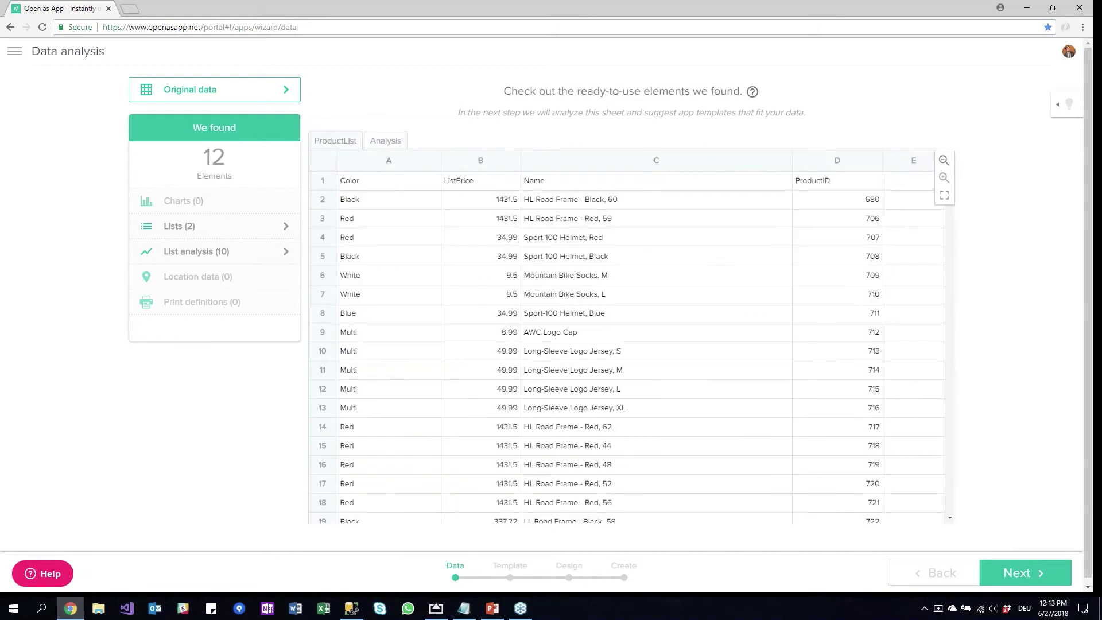
left_click(254, 257)
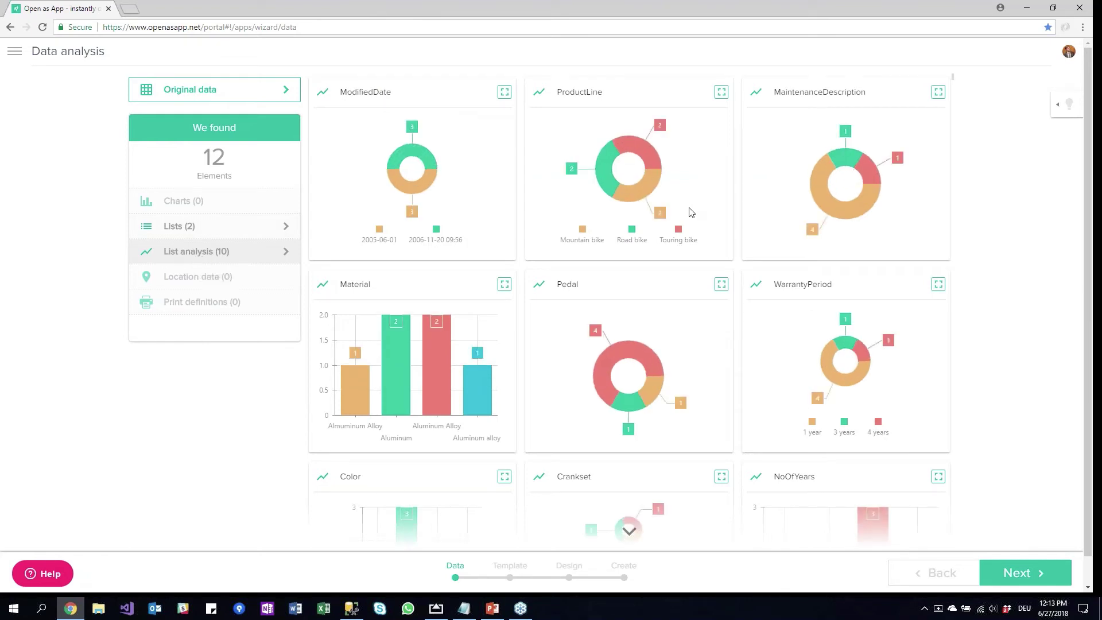
scroll(529, 257, "down", 3)
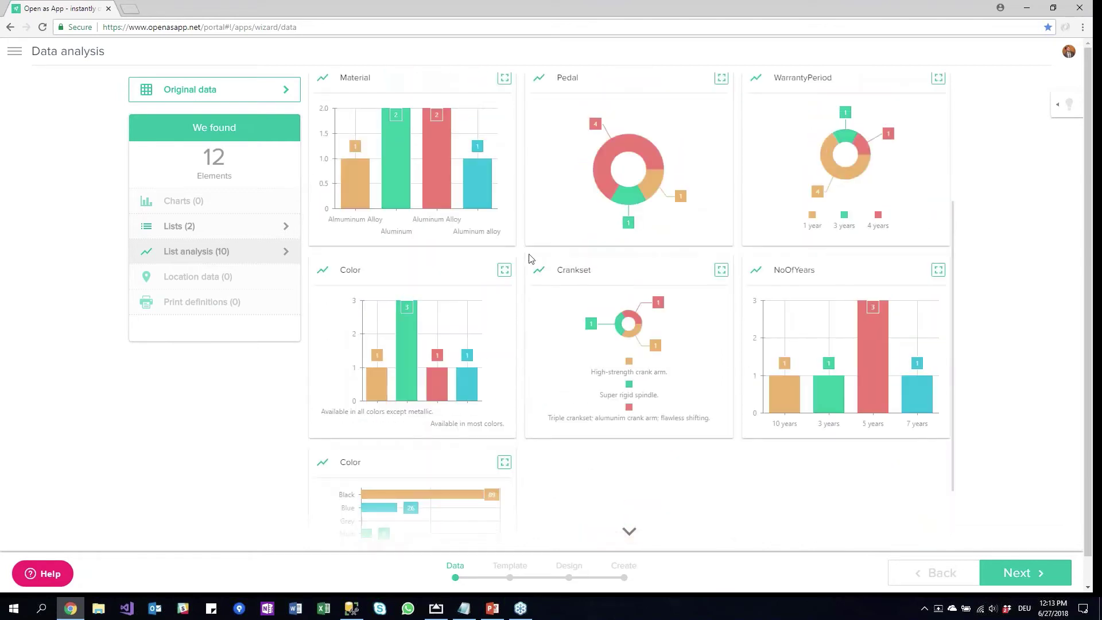
scroll(529, 257, "up", 3)
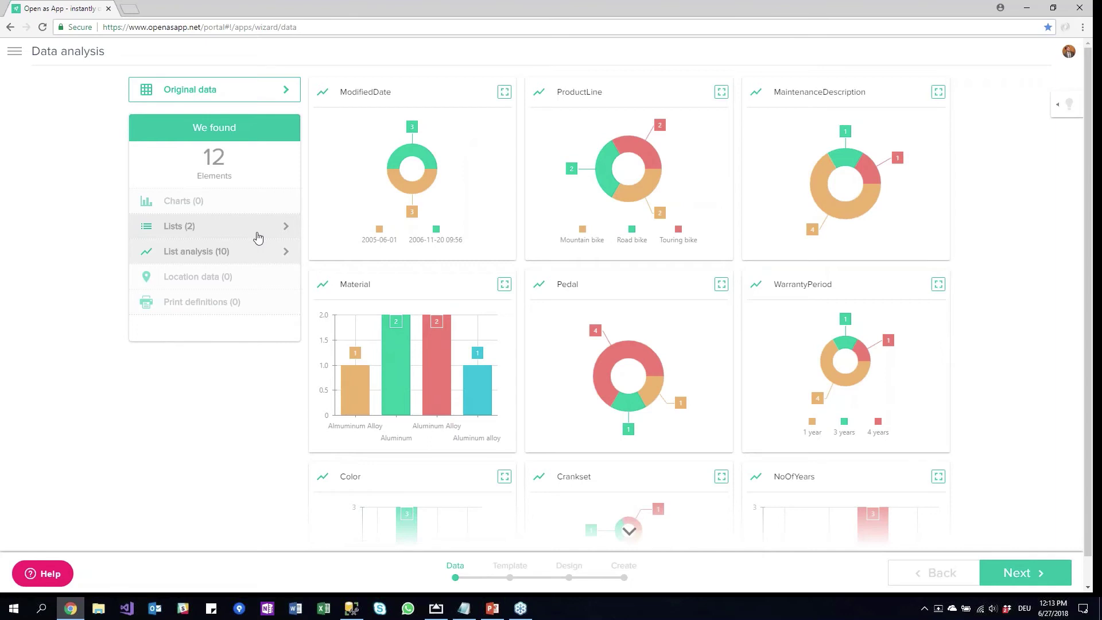
Keep the List app template, apply the Blue Wave theme and continue to the detailed app design
left_click(1041, 579)
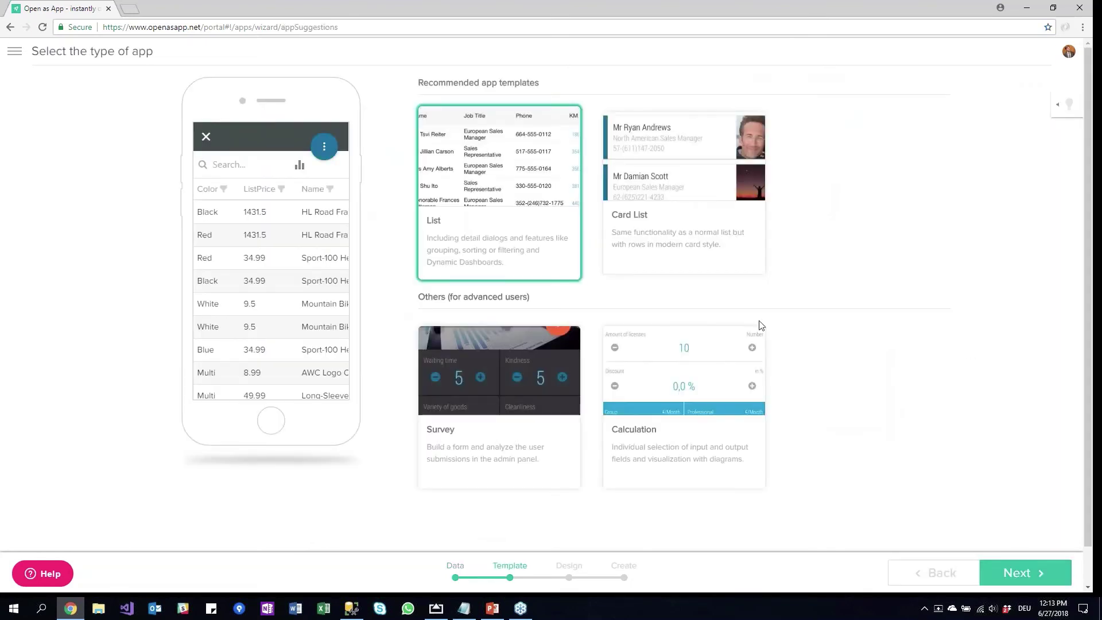
left_click(1038, 573)
left_click(1039, 572)
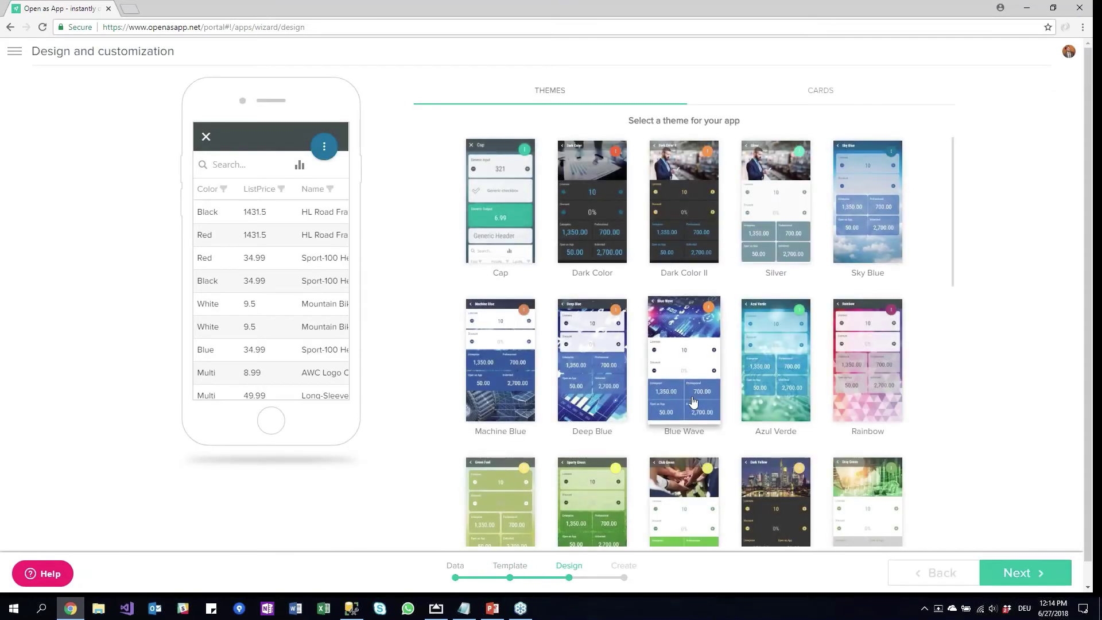
left_click(672, 388)
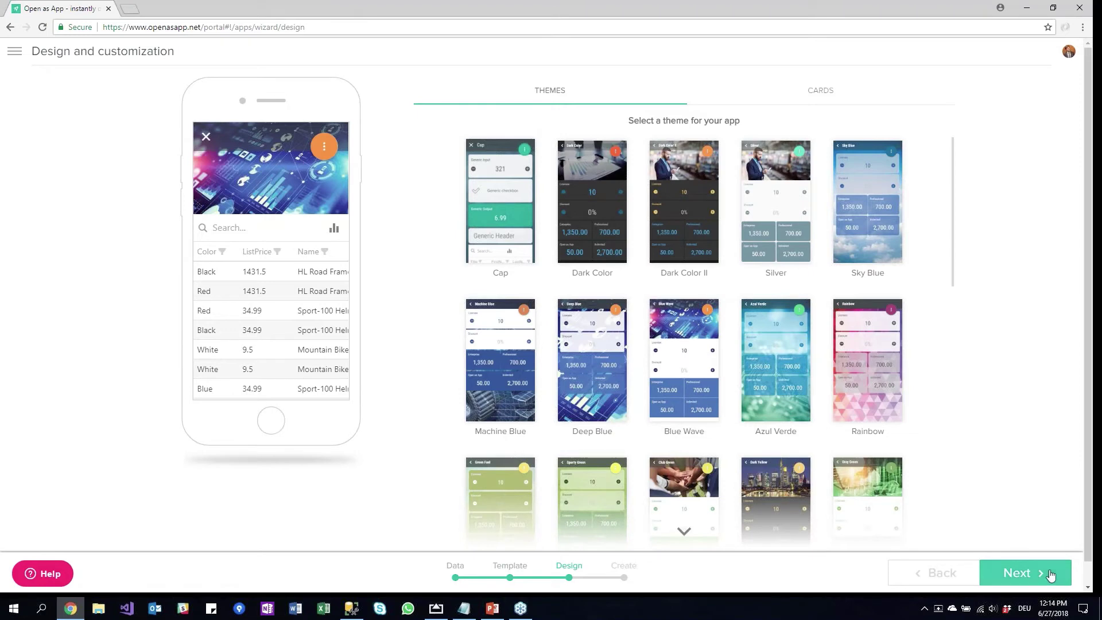
left_click(1048, 573)
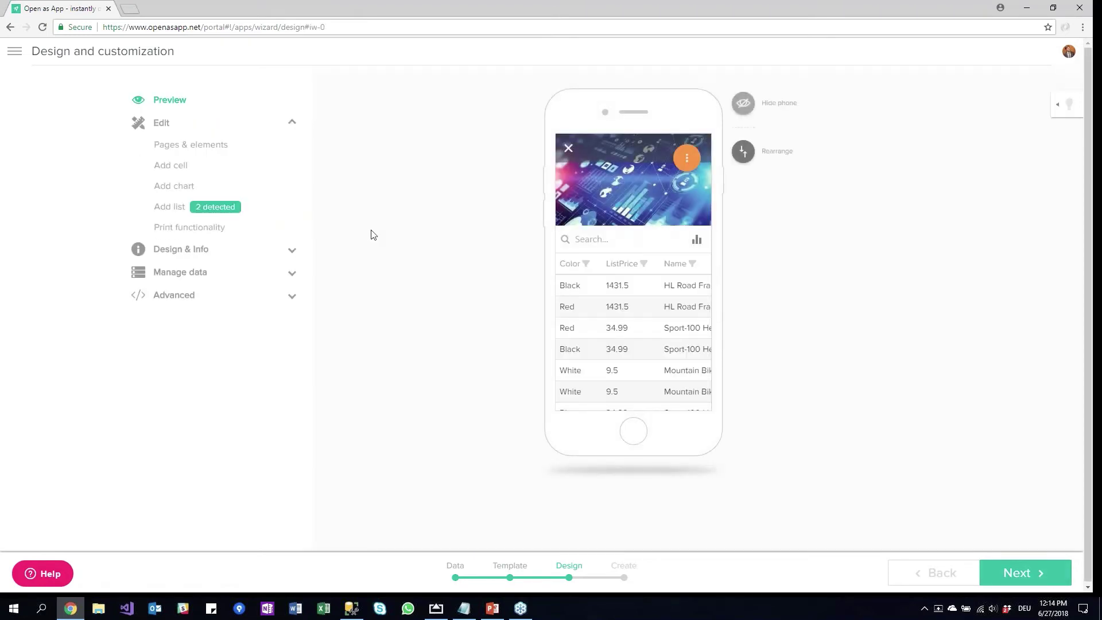
Edit the product list and move the Name column to the first position, ahead of Color
mouse_move(570, 293)
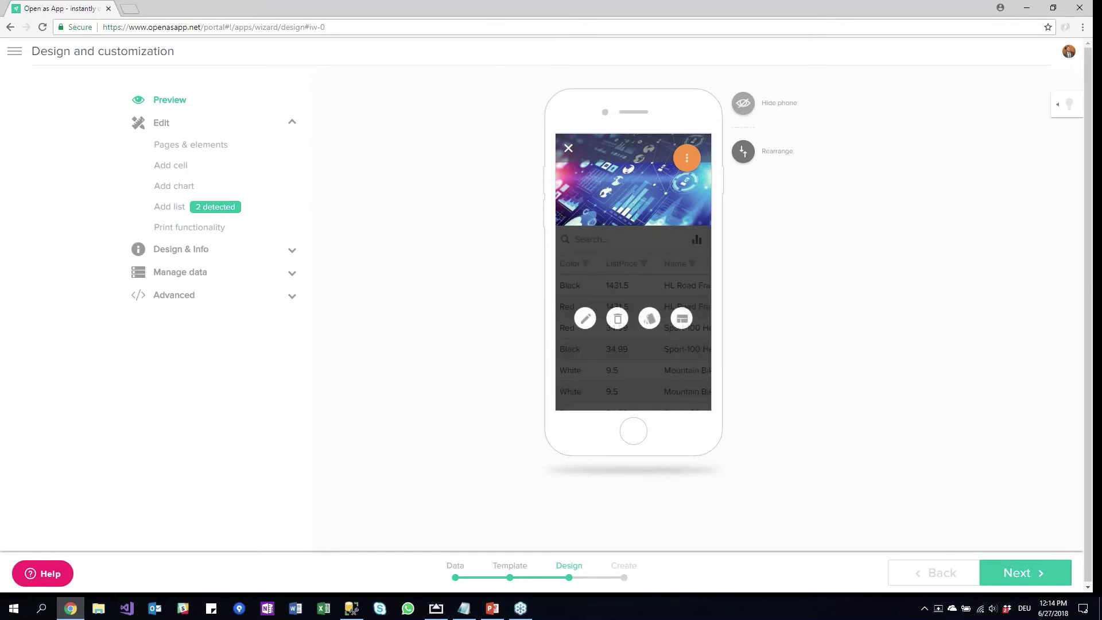
left_click(585, 318)
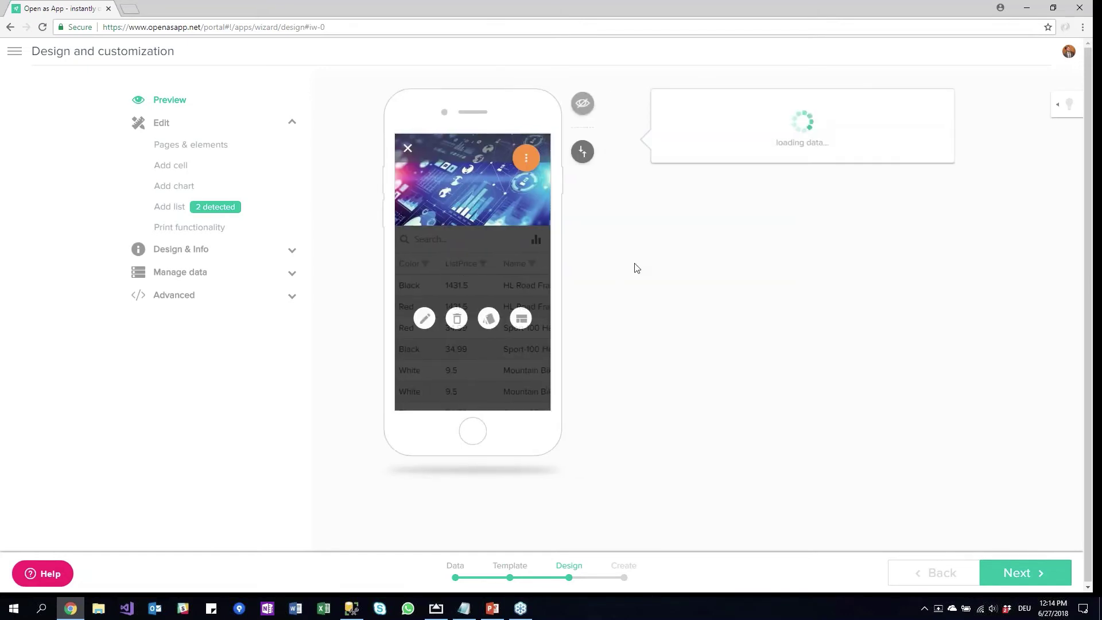
left_click_drag(936, 426, 937, 366)
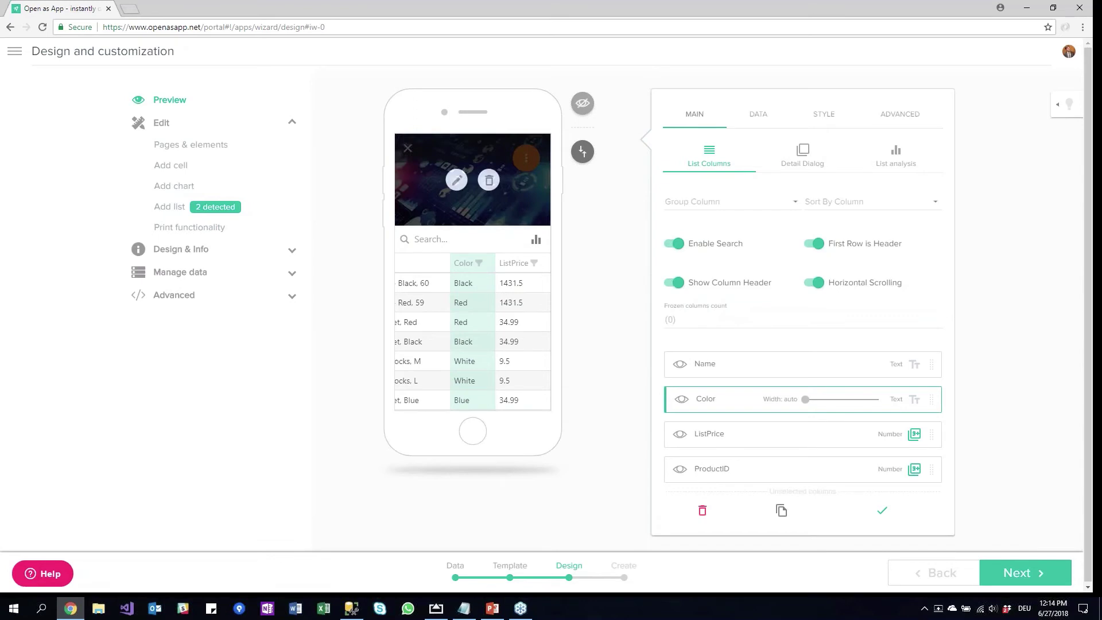
Replace the Main page's top area image with webinar-background.jpg
left_click(458, 182)
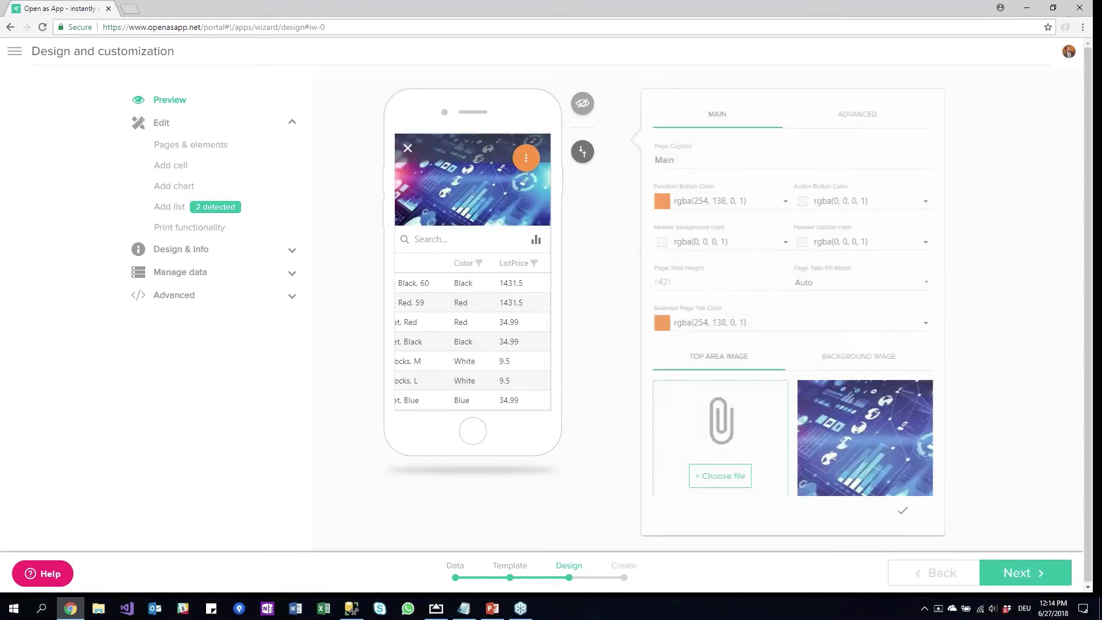
left_click(732, 469)
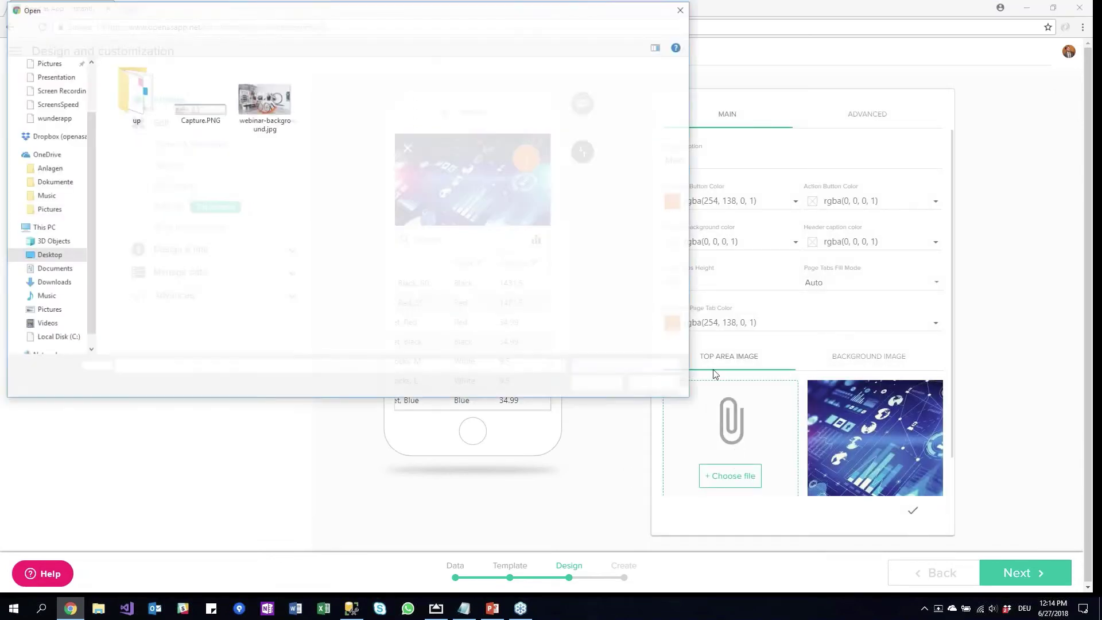
left_click(282, 123)
left_click(595, 384)
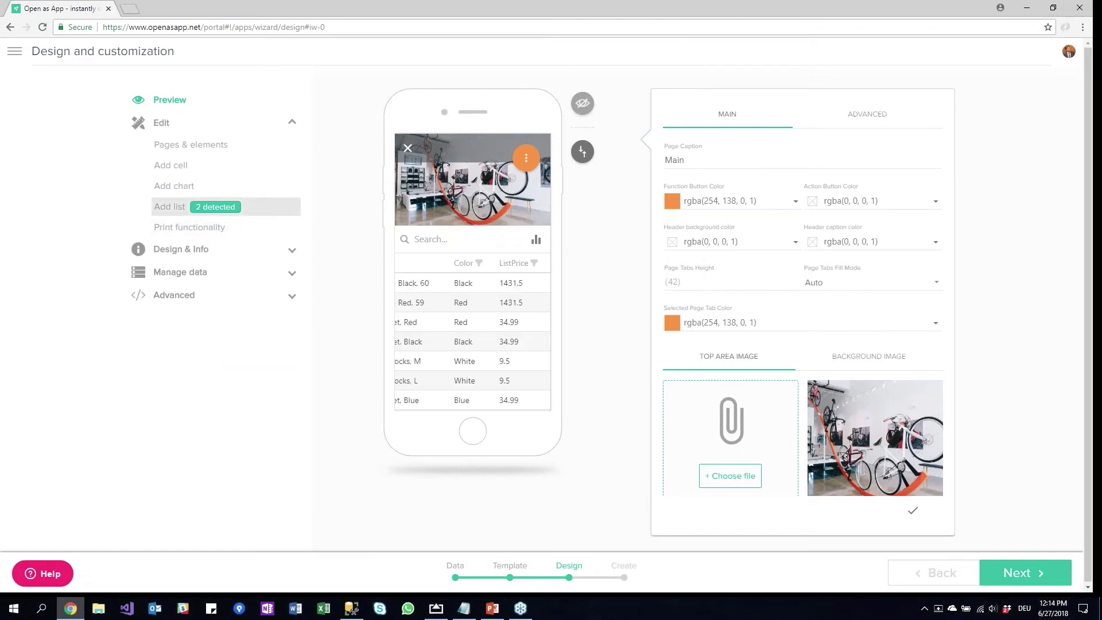
Look through the Analysis sheet's columns and select its whole table as the area for a new list
left_click(182, 207)
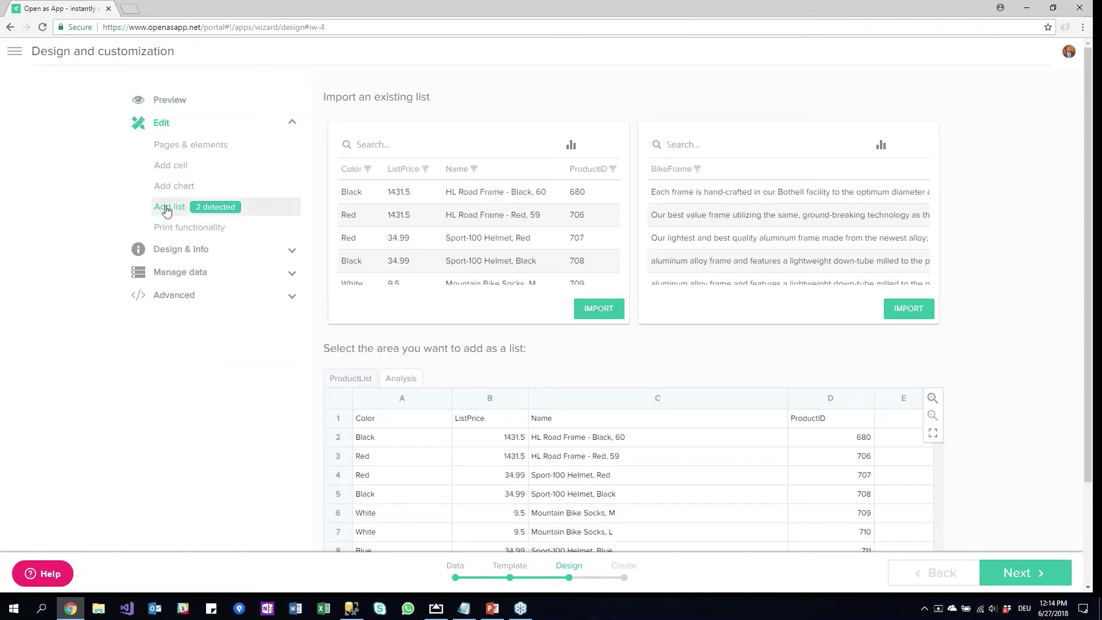
scroll(195, 248, "down", 2)
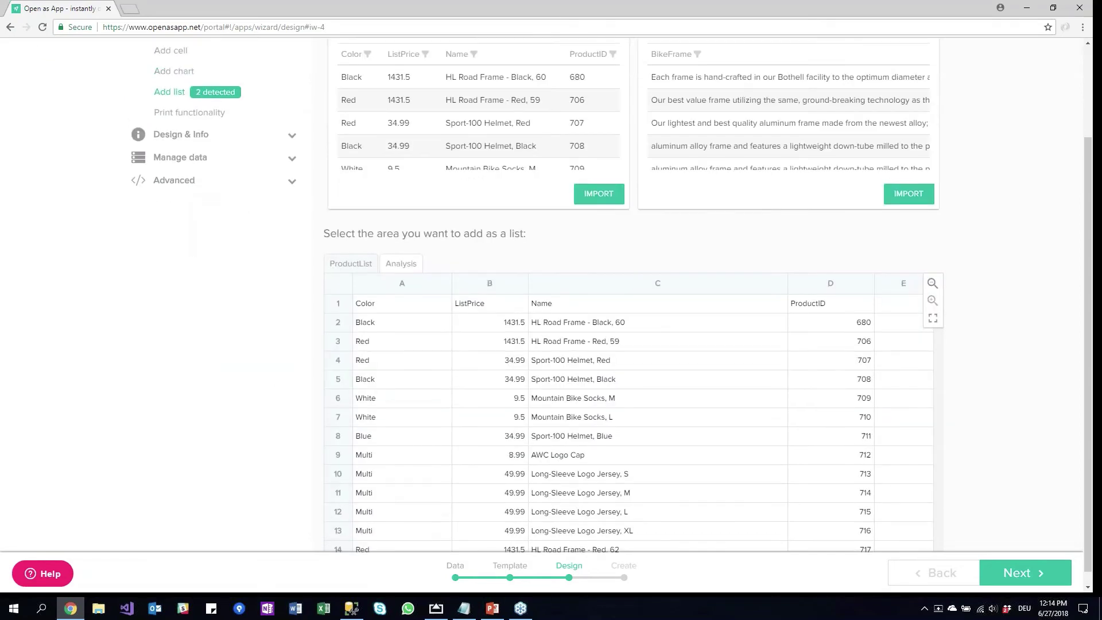
left_click(401, 263)
scroll(253, 336, "down", 1)
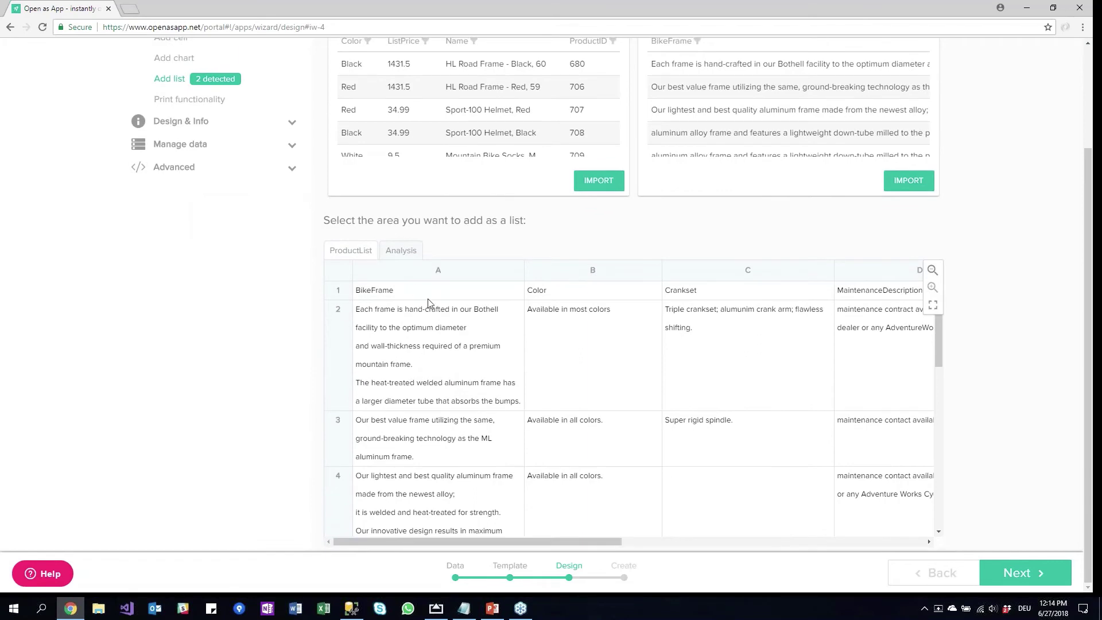
left_click_drag(615, 541, 918, 538)
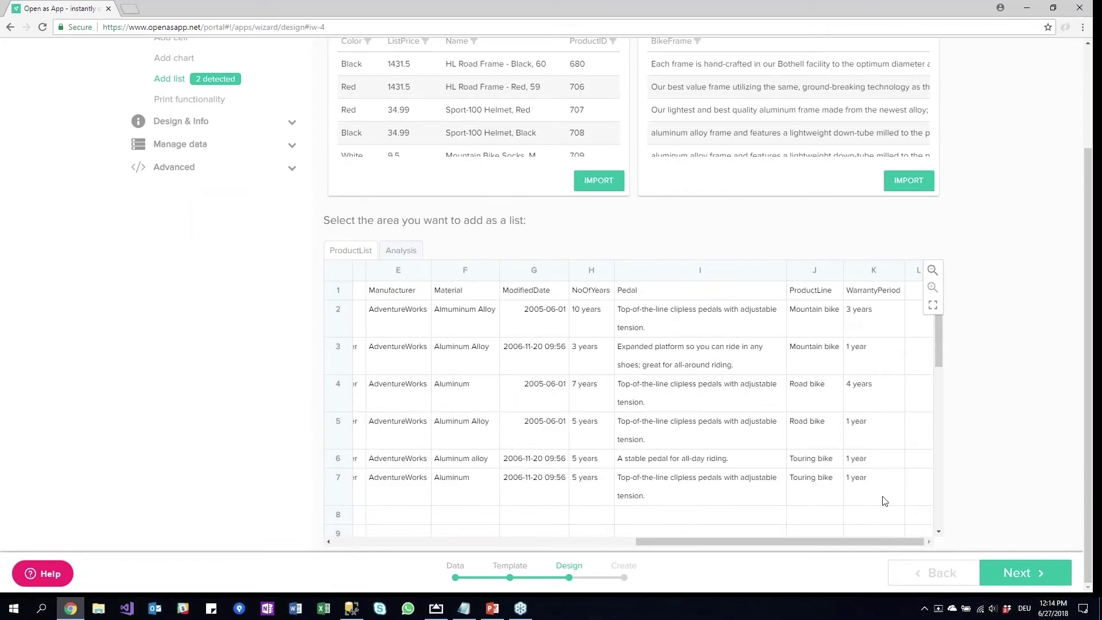
left_click(884, 495)
left_click_drag(797, 540, 533, 538)
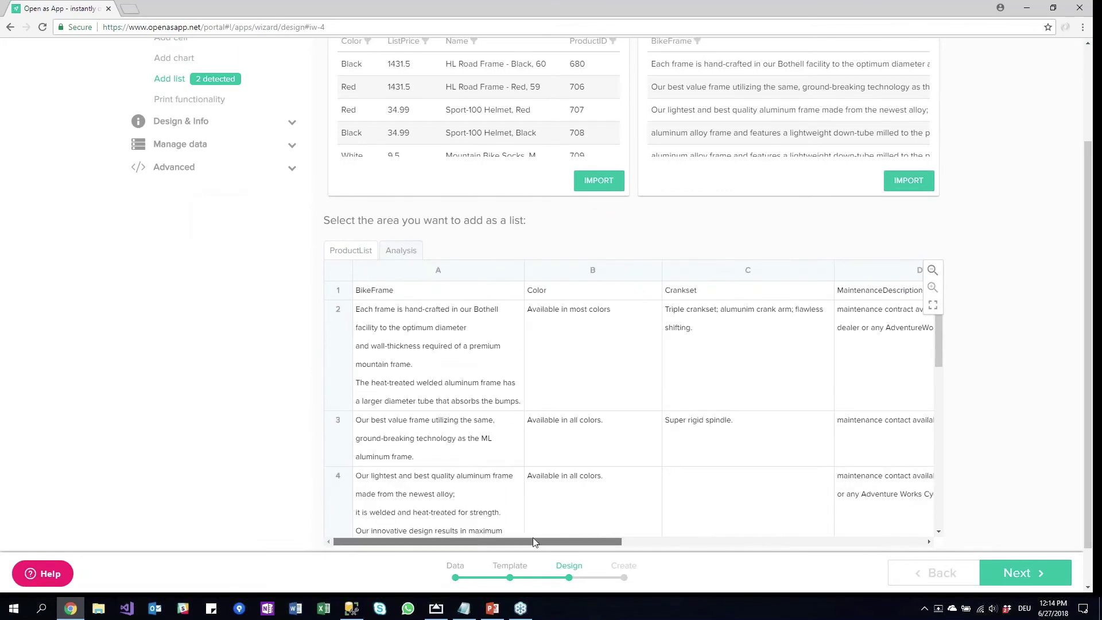
left_click(410, 292)
left_click_drag(1092, 211, 1091, 246)
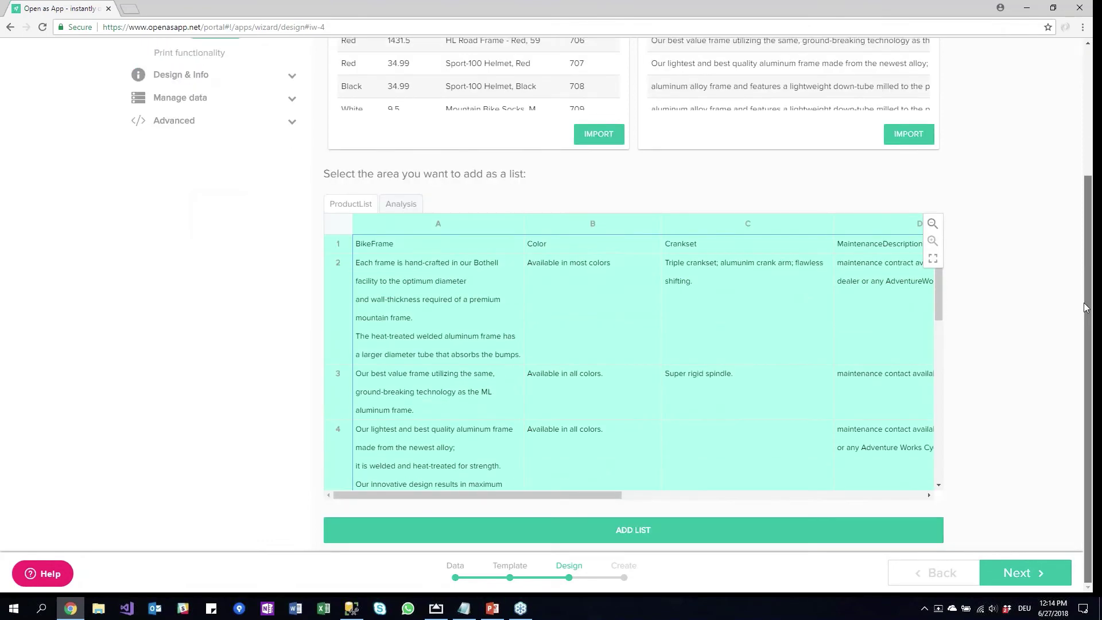
Add the selected area as a list on a new page named Analysis
left_click(633, 530)
left_click(441, 195)
key("ctrl+a")
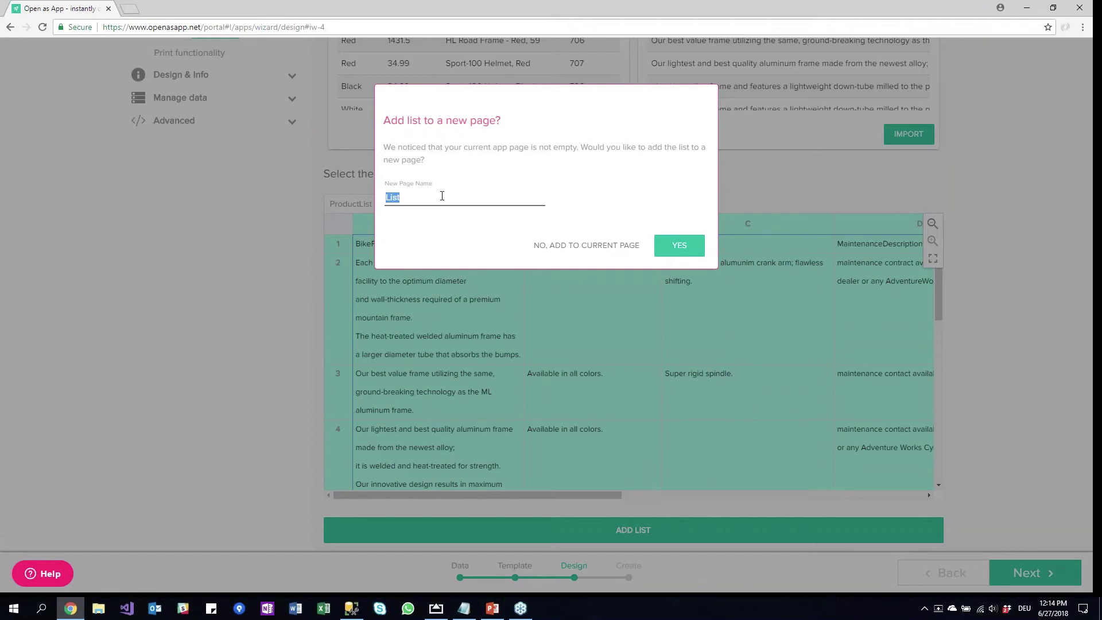
type("Analys")
left_click(686, 247)
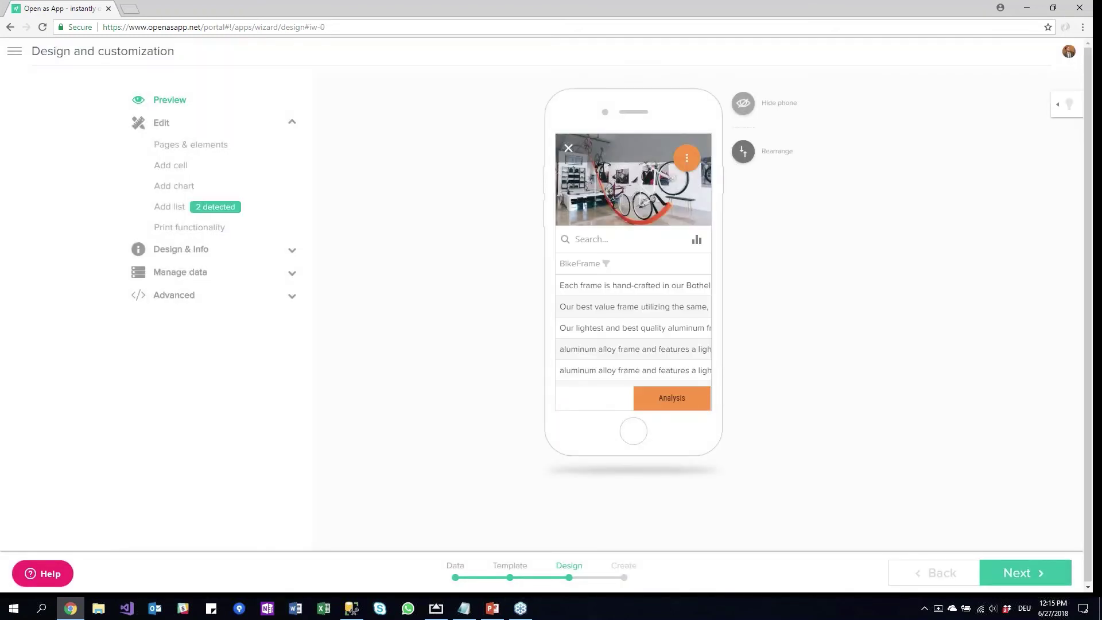
Check the Analysis page in the preview, finish the design and create the app with the name Webinar Bike Store
left_click(673, 400)
mouse_move(632, 316)
left_click(1048, 582)
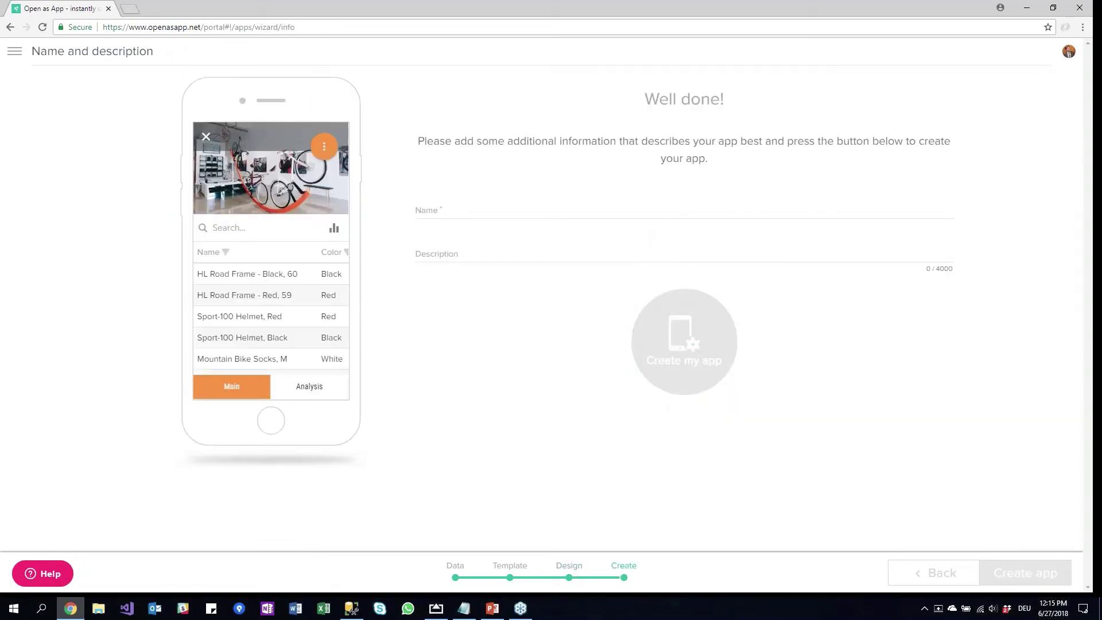
left_click(439, 209)
type("Webinar Bike Store")
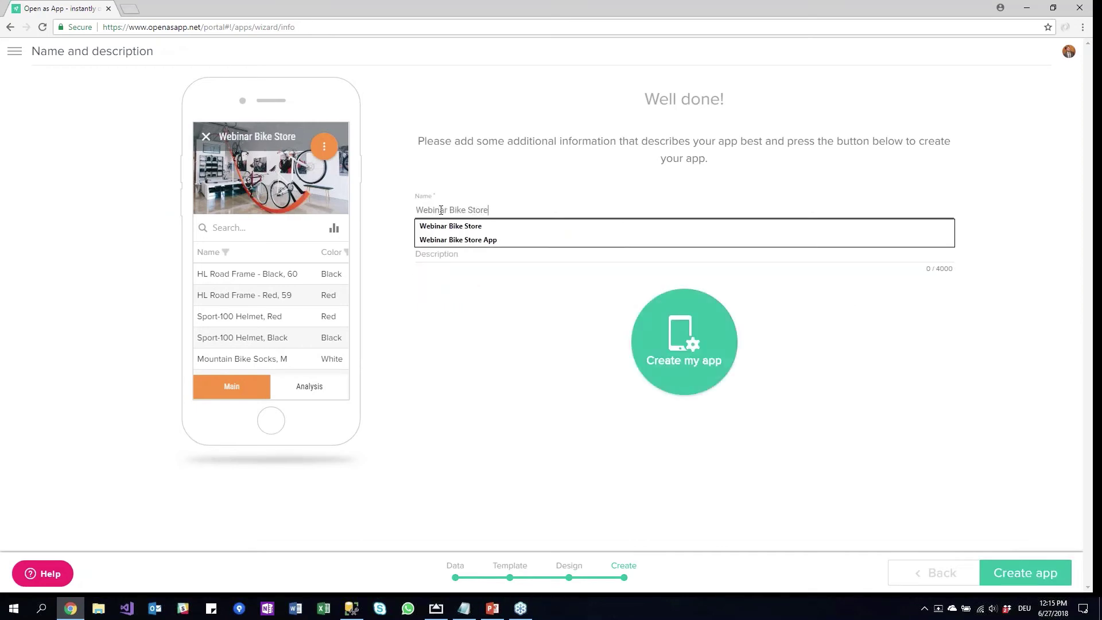
left_click(463, 317)
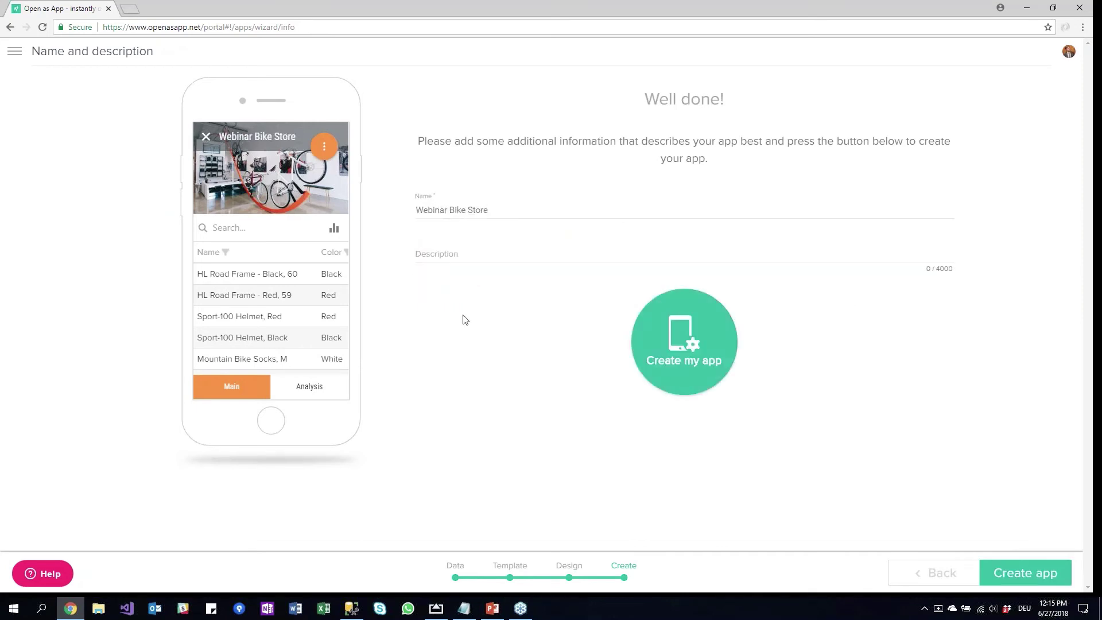
left_click(687, 347)
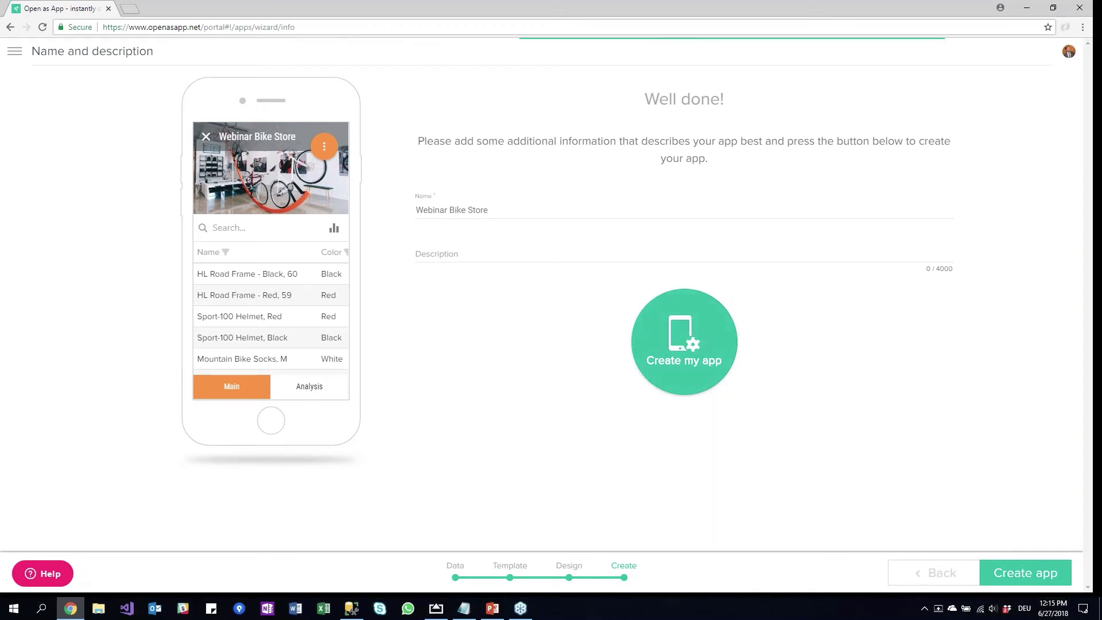
Switch to AirServer to view the Webinar Bike Store app on the mirrored phone and return to the browser
left_click(436, 610)
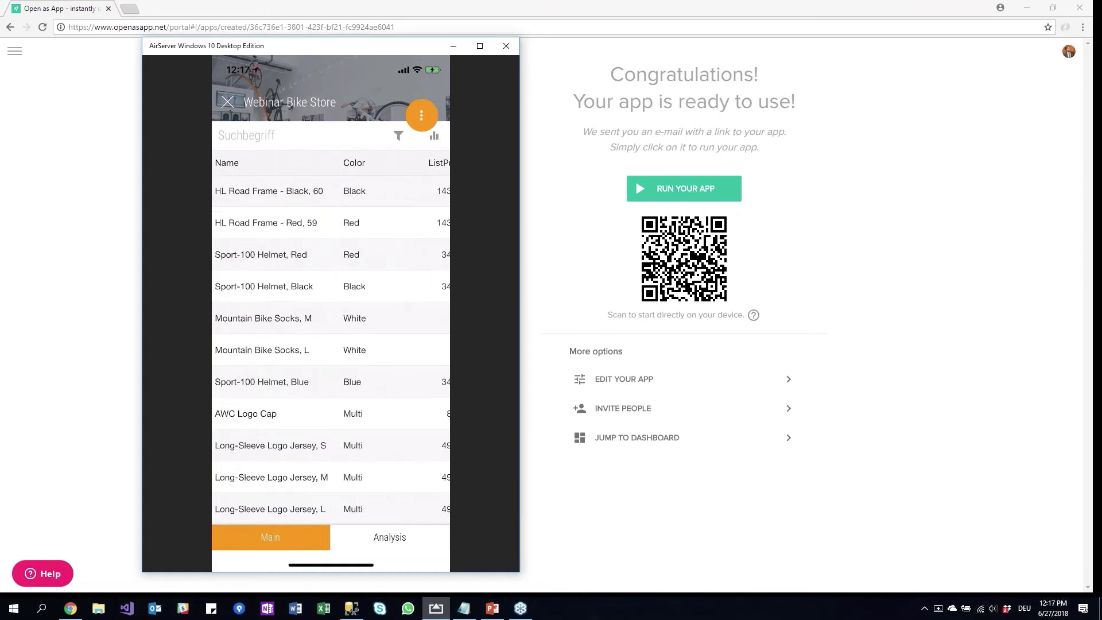
left_click(910, 343)
Open the created app for editing, allow users to edit its lists and save the app
left_click(655, 380)
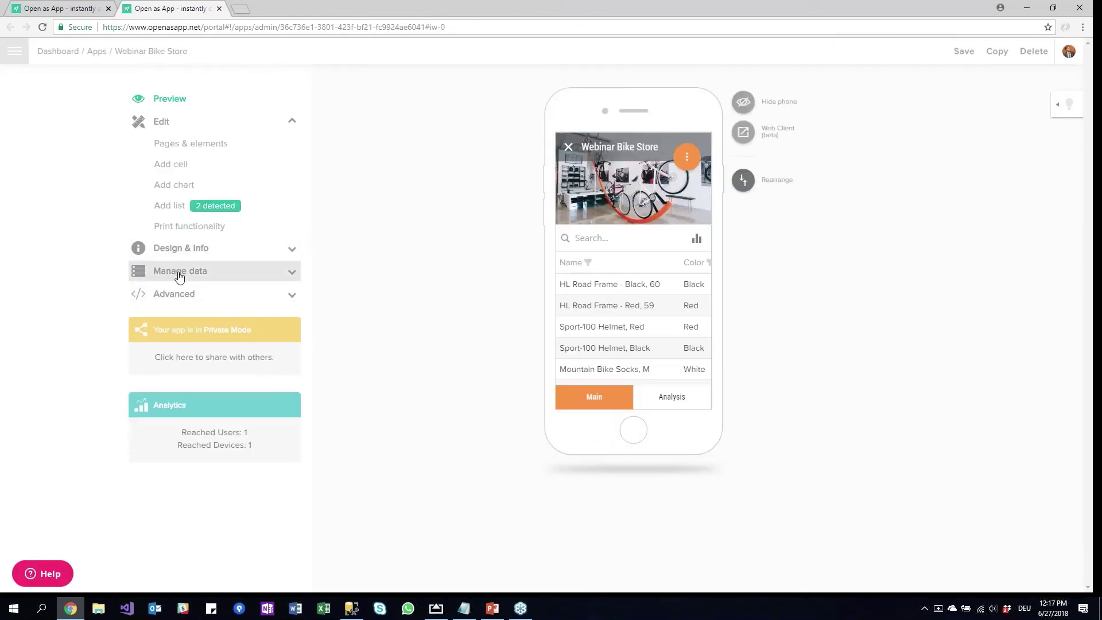
left_click(178, 273)
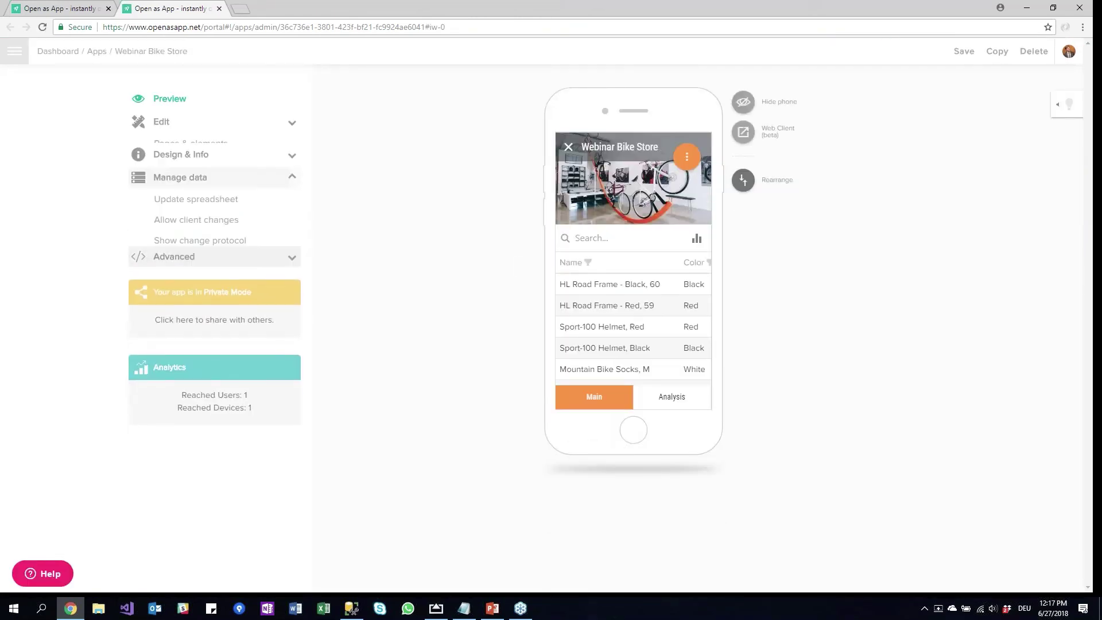
left_click(207, 212)
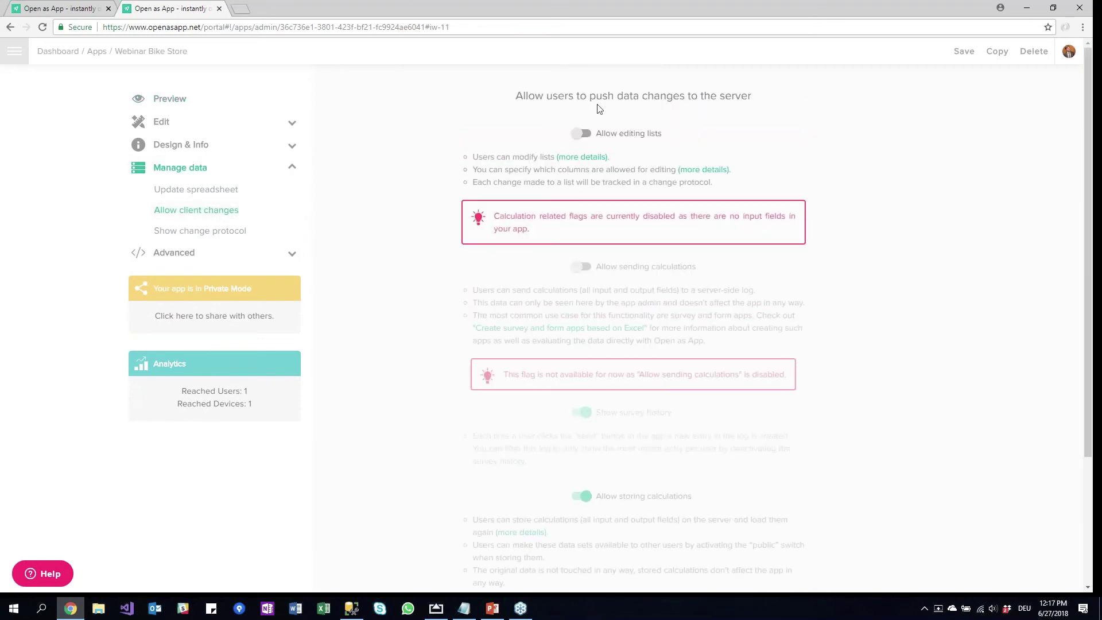
left_click(584, 131)
left_click(966, 58)
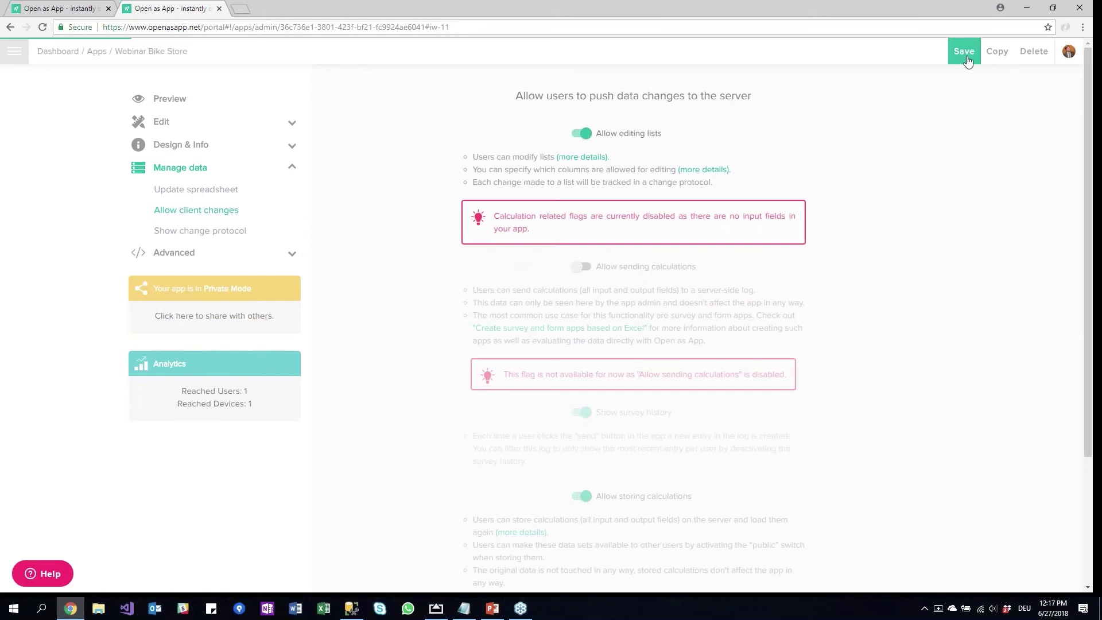
View the product record in AirServer and rerun the SalesLT.Product query in SQL Server Management Studio to check its data
left_click(437, 606)
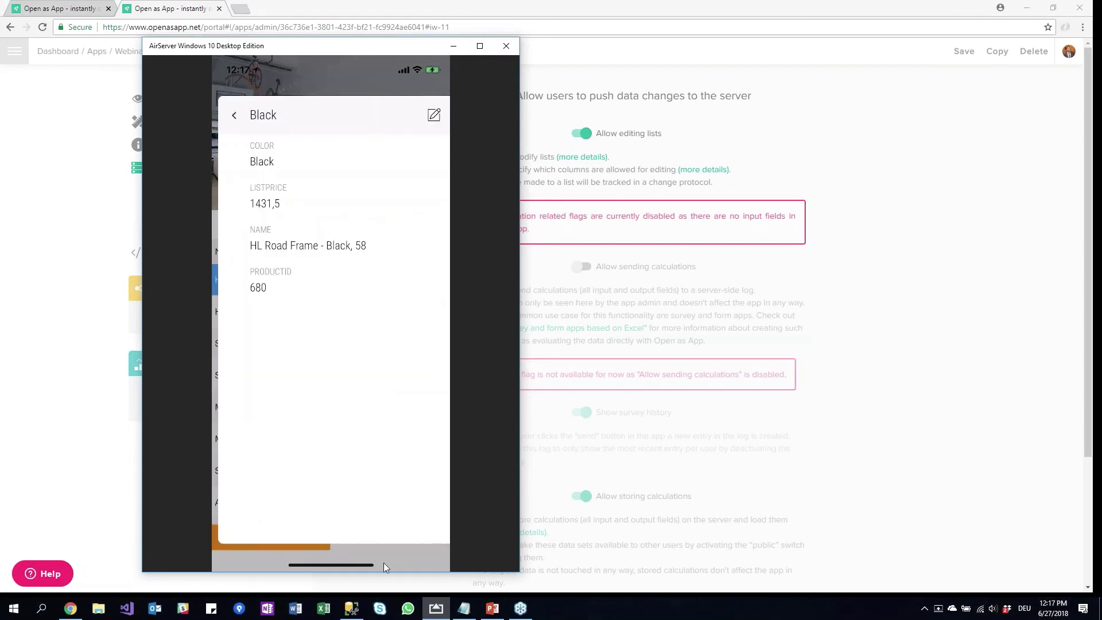
left_click(352, 608)
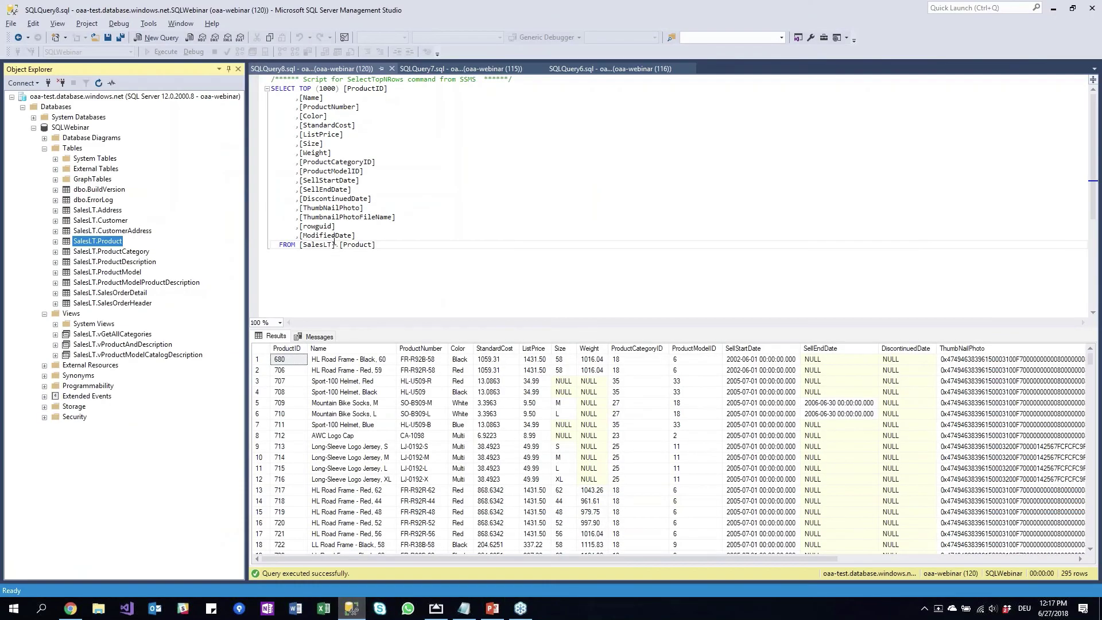
left_click(345, 274)
key("F5")
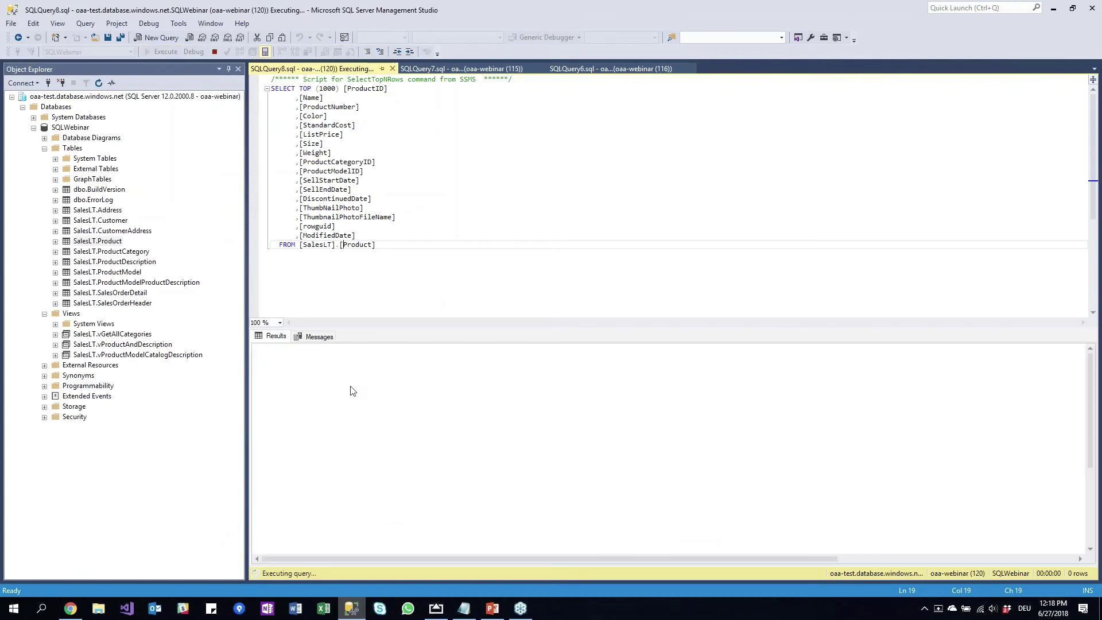
Check the first product's ID and name in the SalesLT.Product query results
left_click(280, 360)
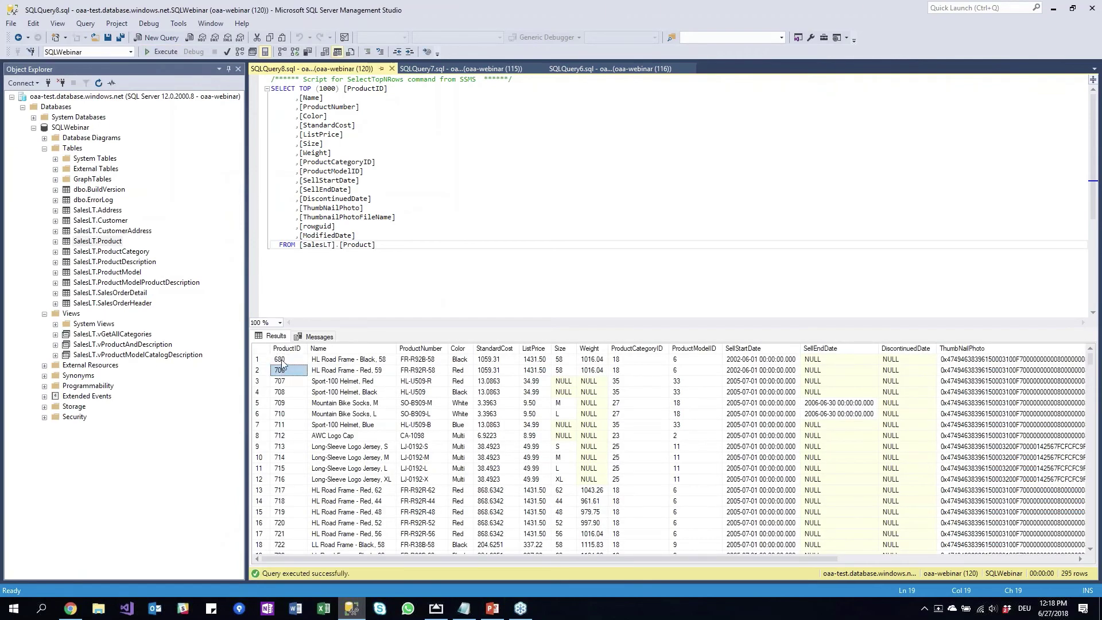
left_click(386, 363)
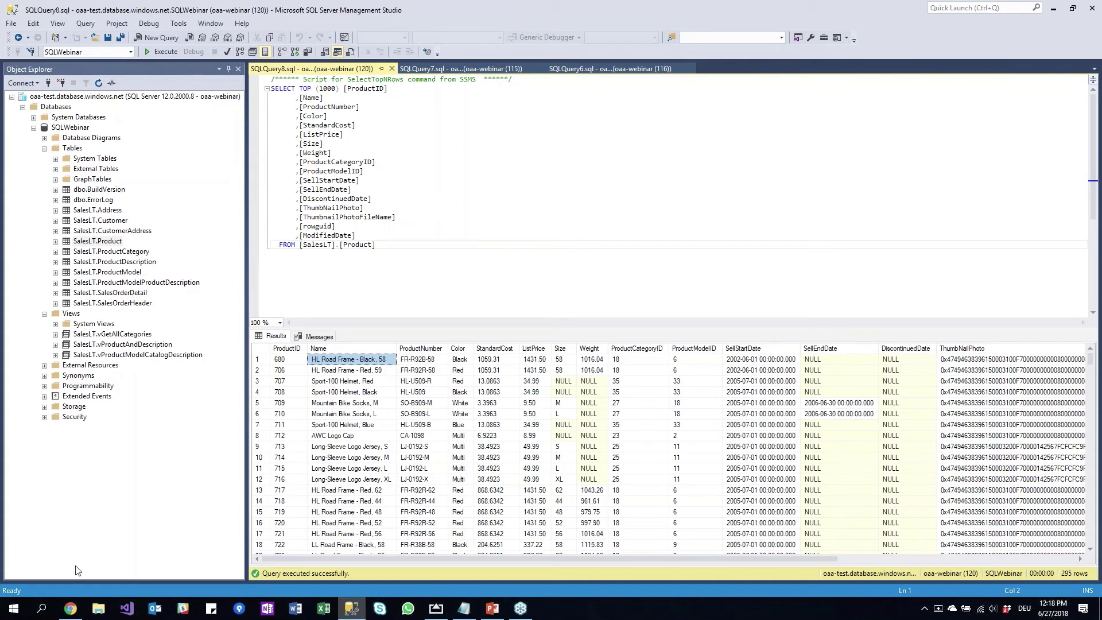
Switch to the browser, open the Webinar Bike Store app in the web client and view the Analysis page's list analysis
left_click(73, 607)
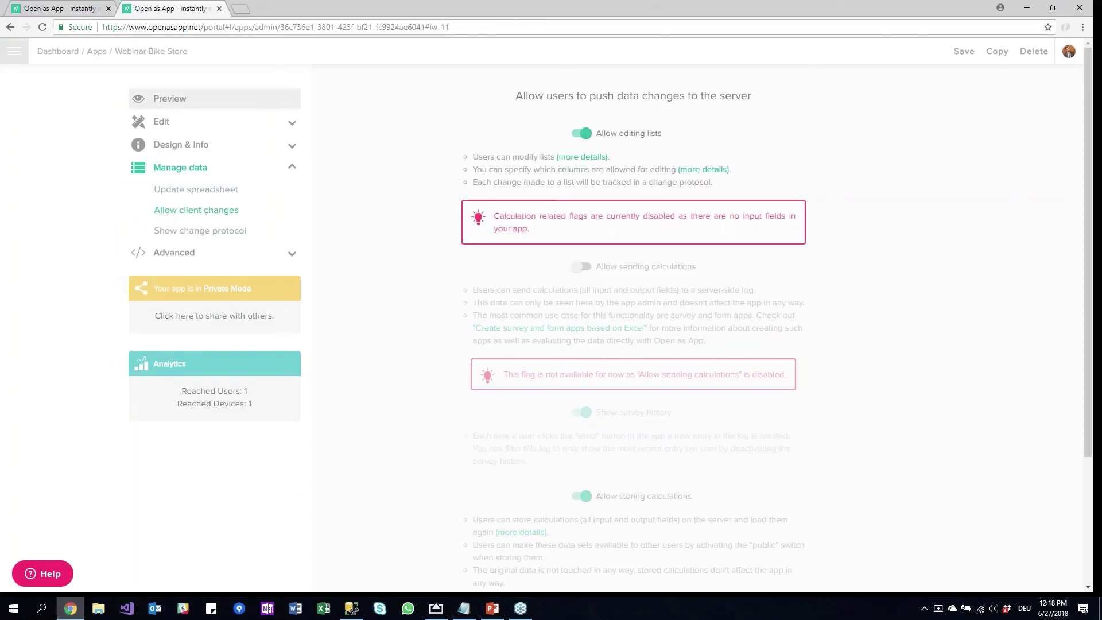
left_click(196, 102)
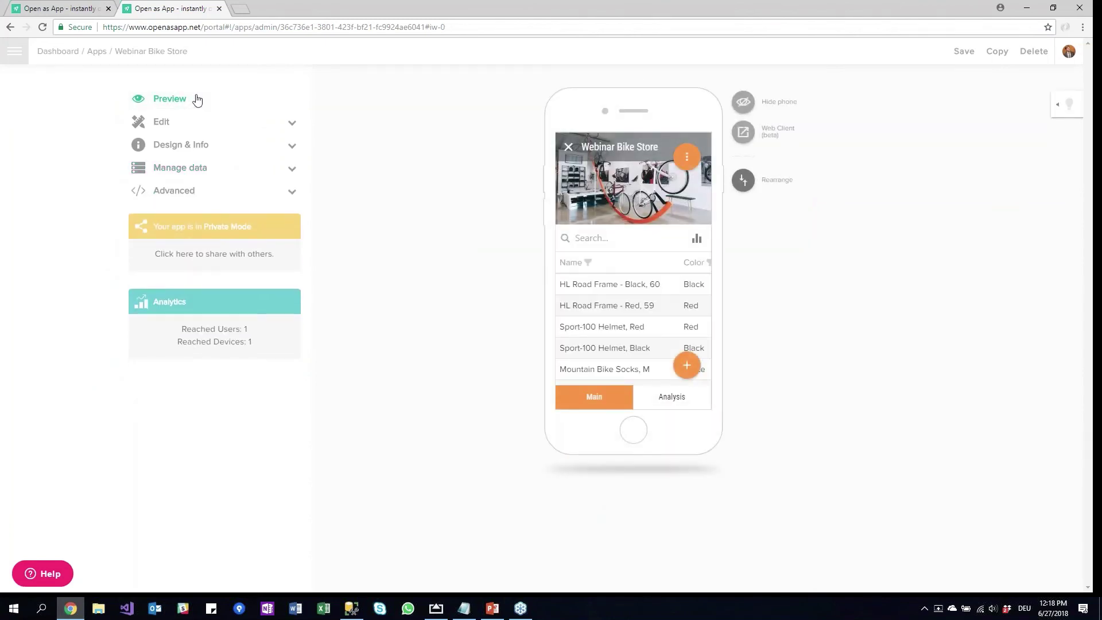
left_click(757, 132)
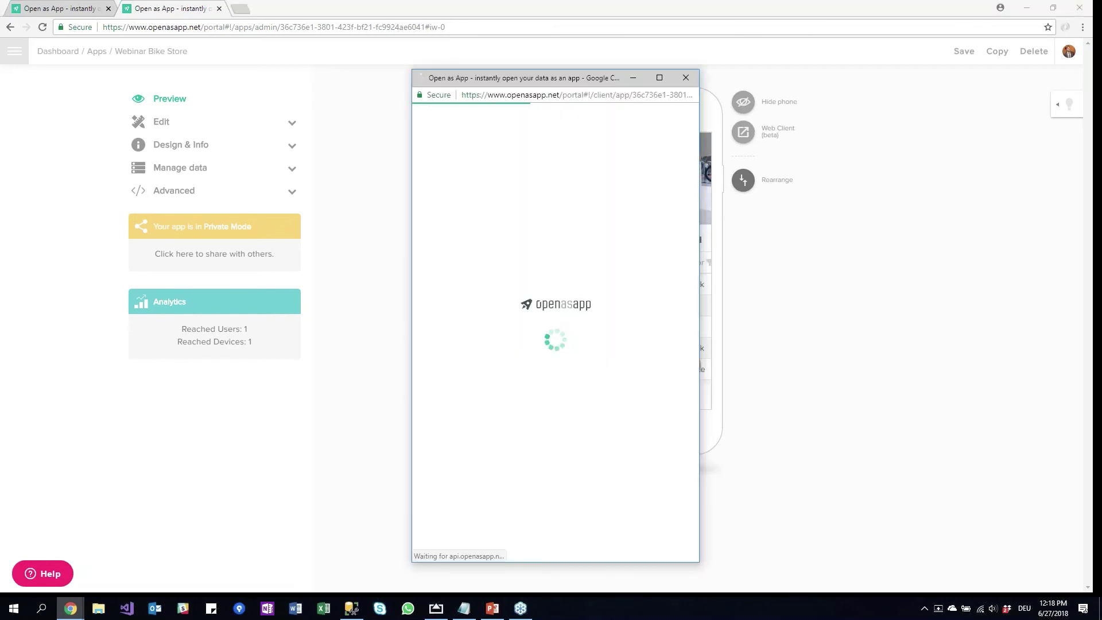
left_click_drag(557, 81, 370, 67)
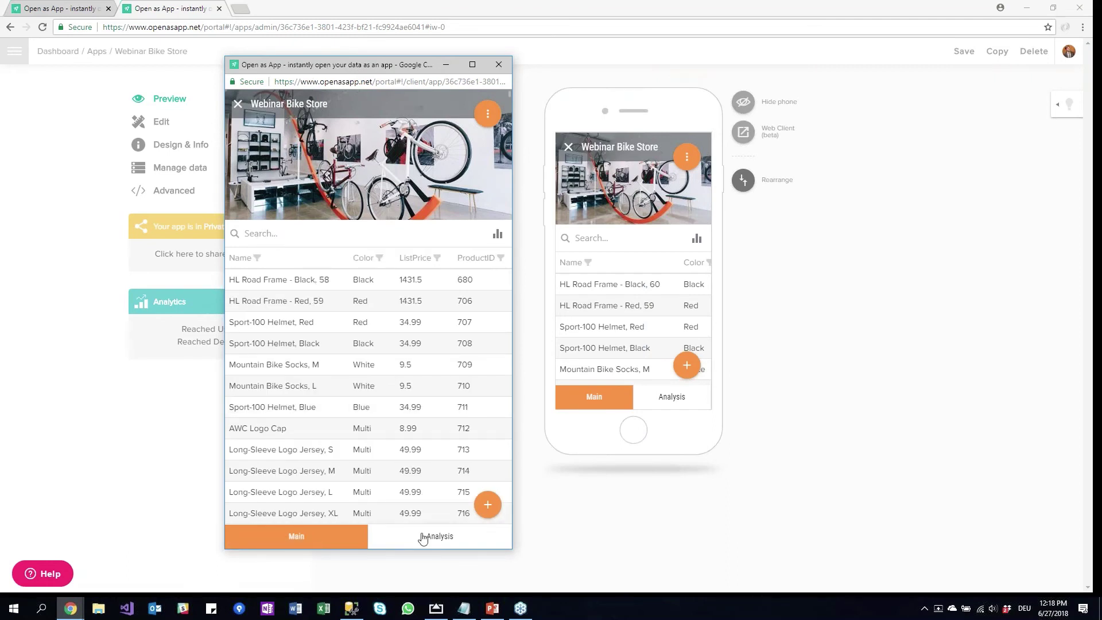
left_click(440, 536)
left_click(497, 234)
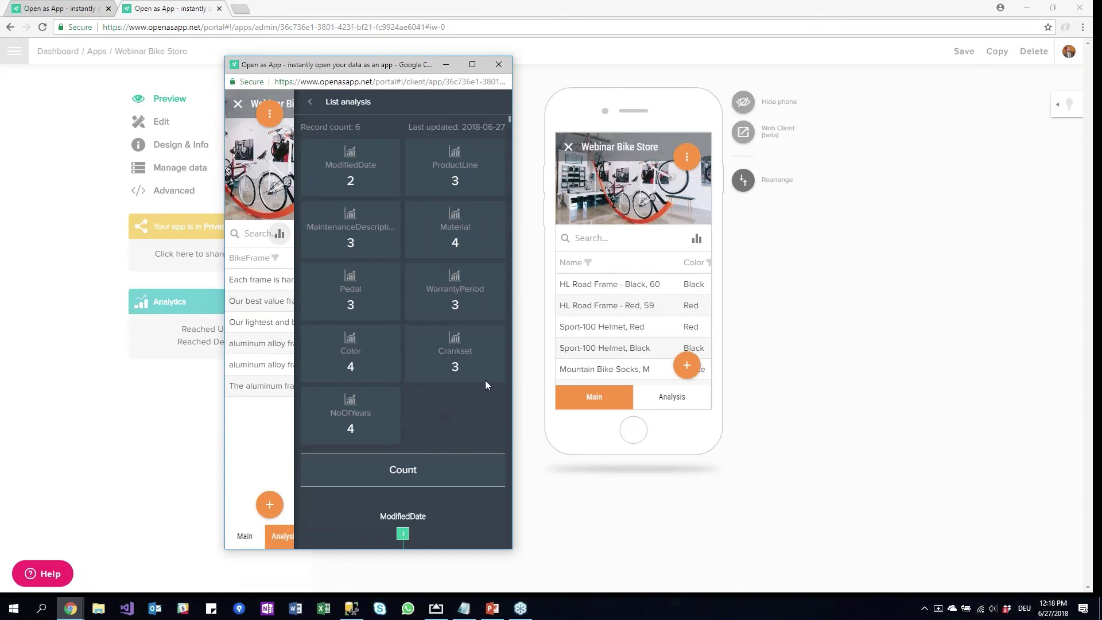
Switch to PowerPoint, start the slide show from the Live demo slide and advance to Getting started with SQL Apps
left_click(491, 610)
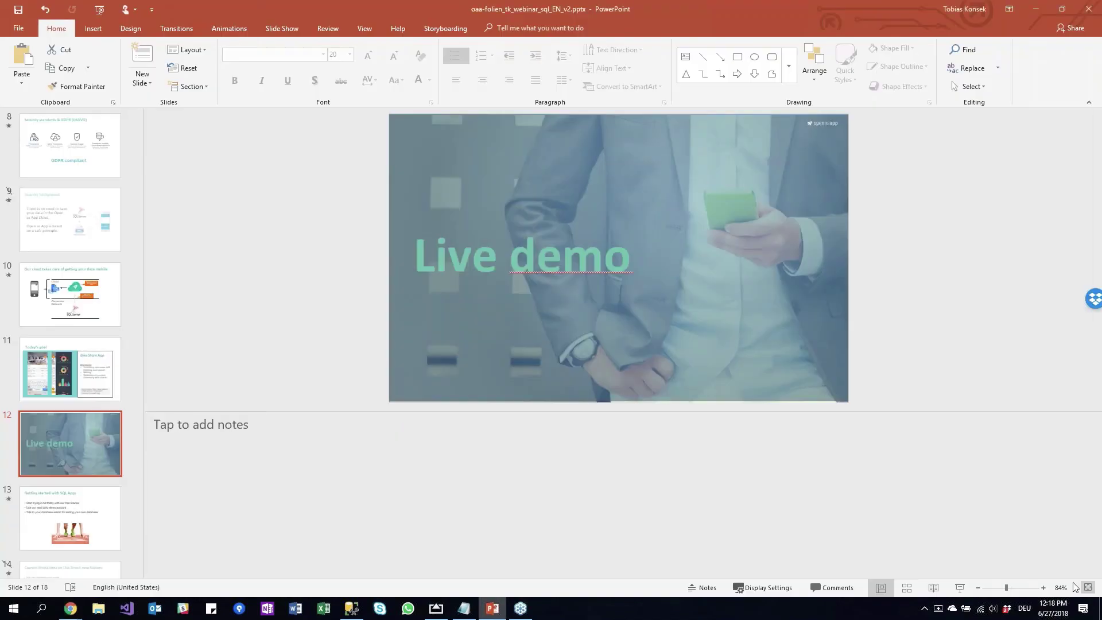
left_click(959, 588)
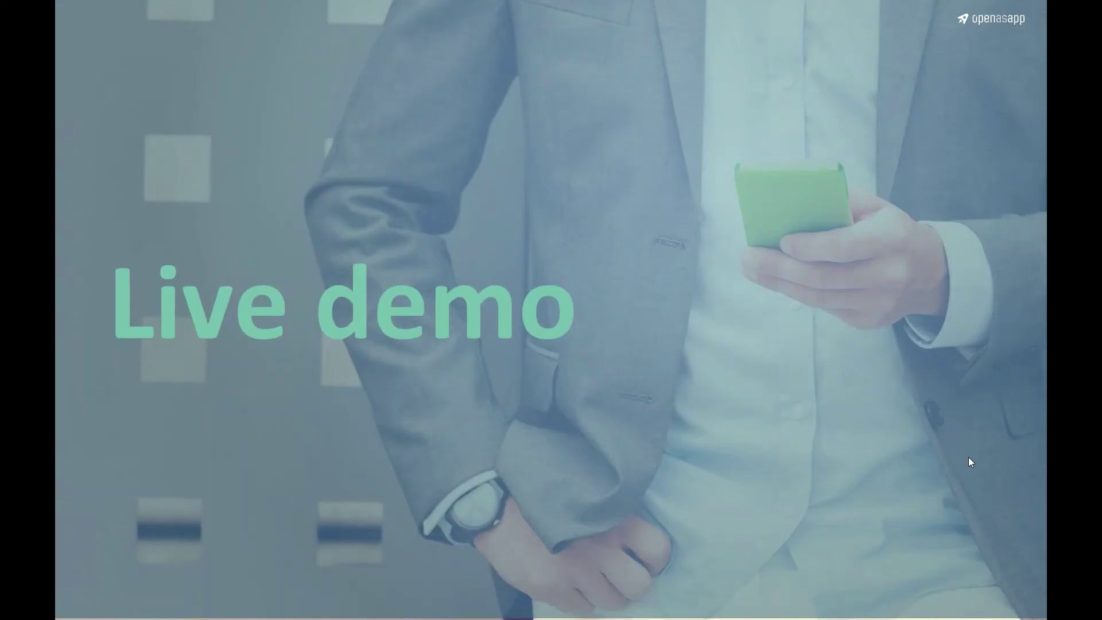
left_click(969, 457)
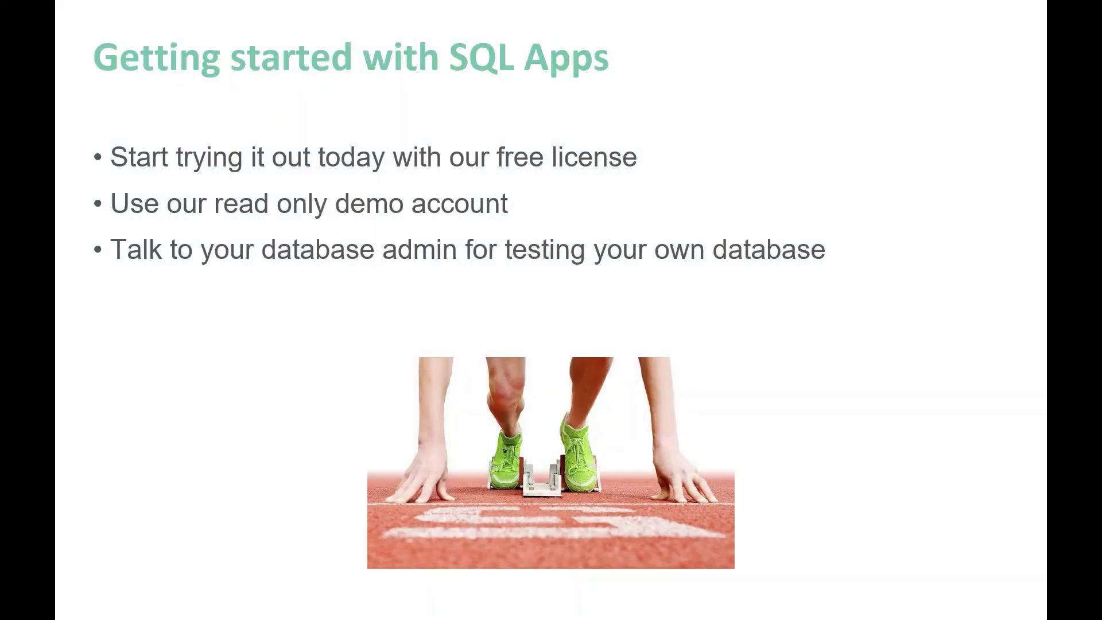
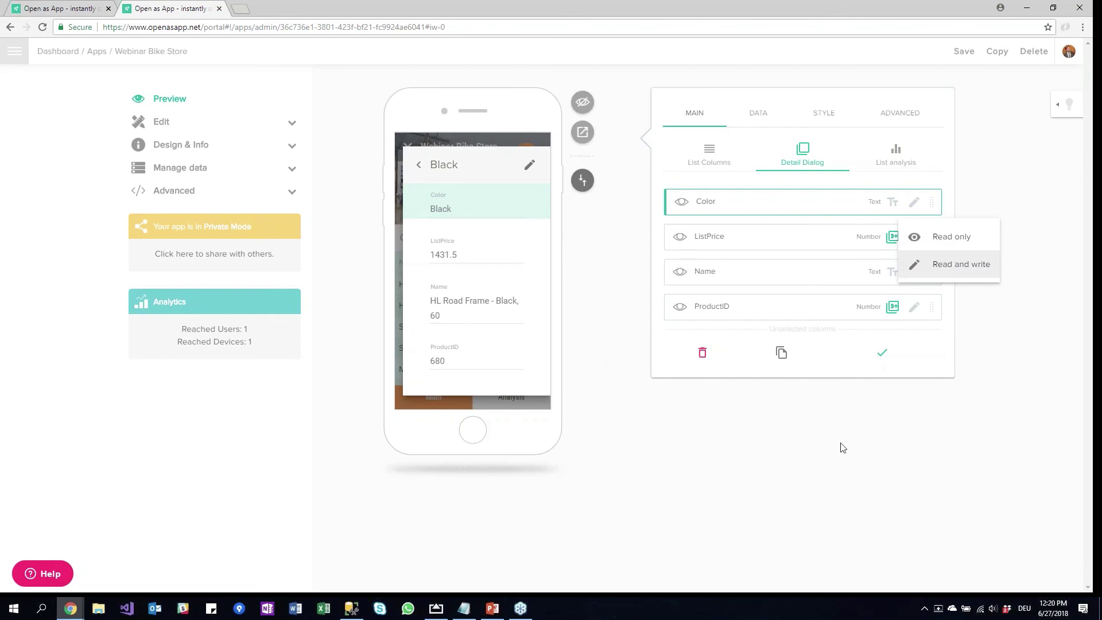
Dismiss the Color column's access options, view the Open as App Server IPs in the external data configuration and cancel it
left_click(792, 474)
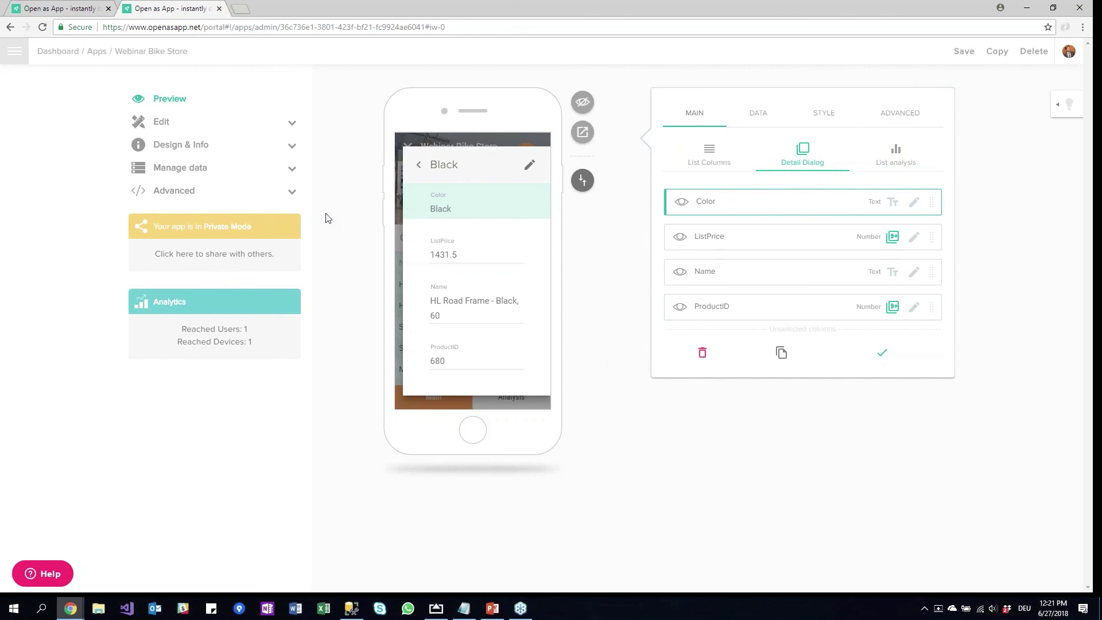
left_click(224, 166)
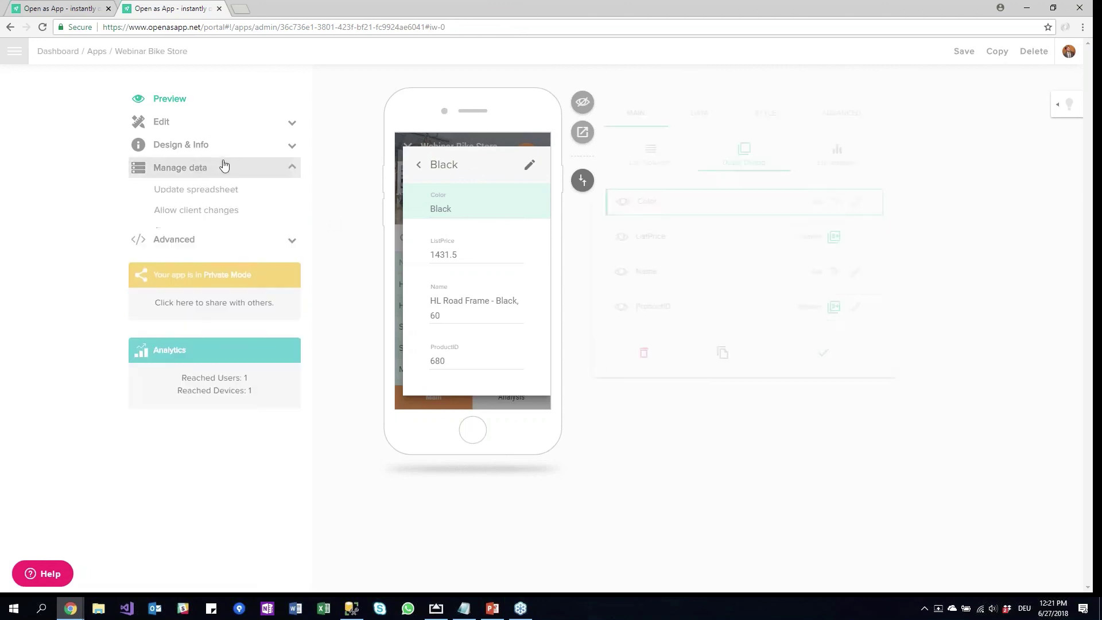
left_click(217, 195)
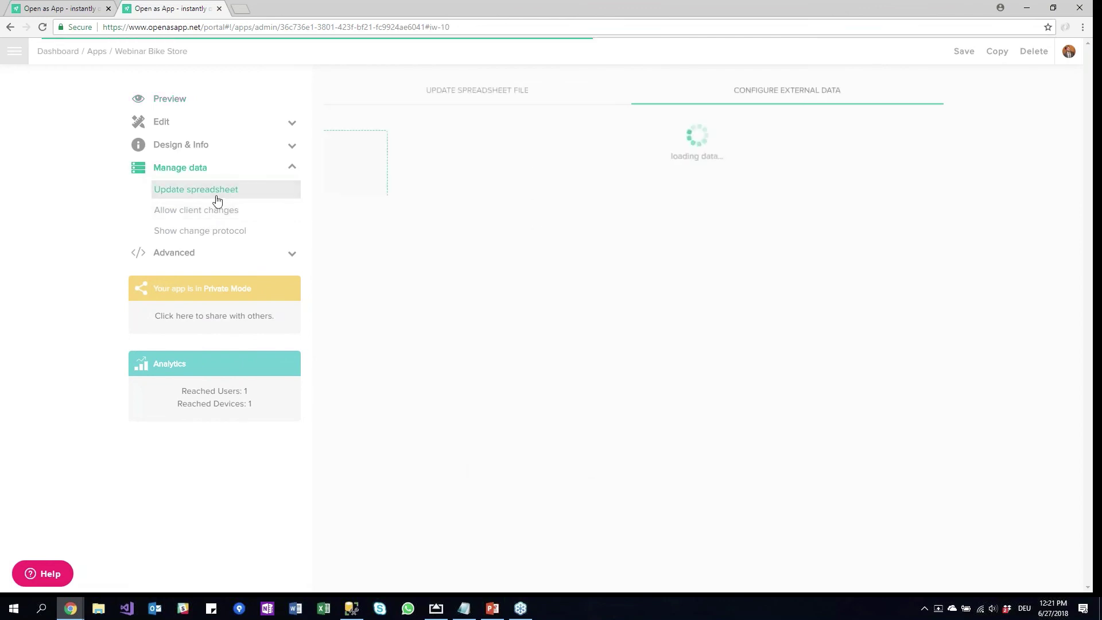
left_click(634, 198)
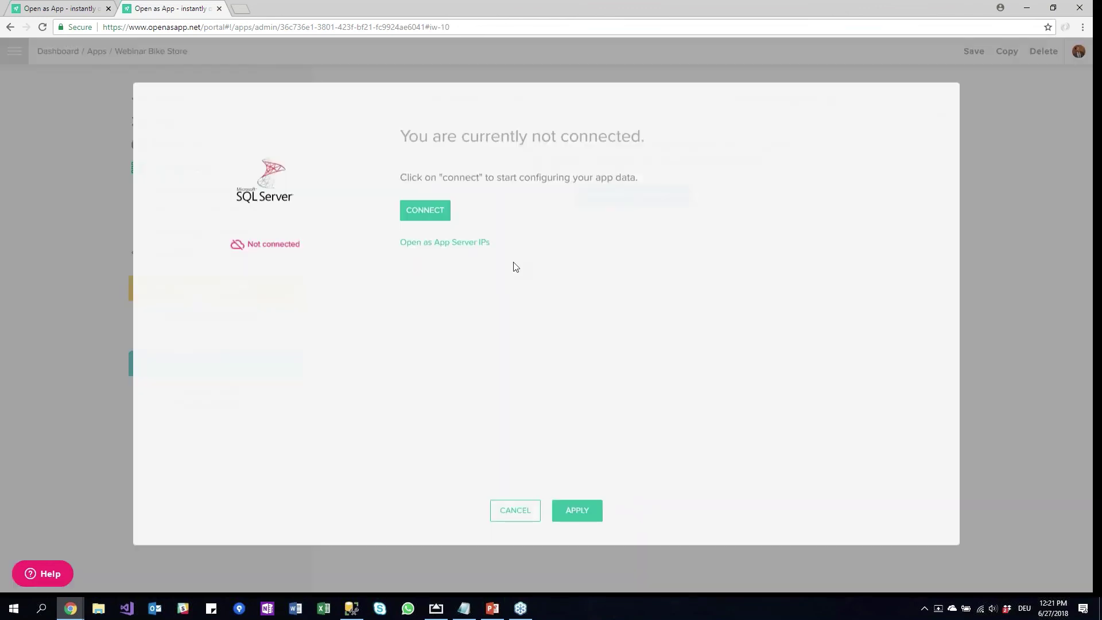
left_click(422, 247)
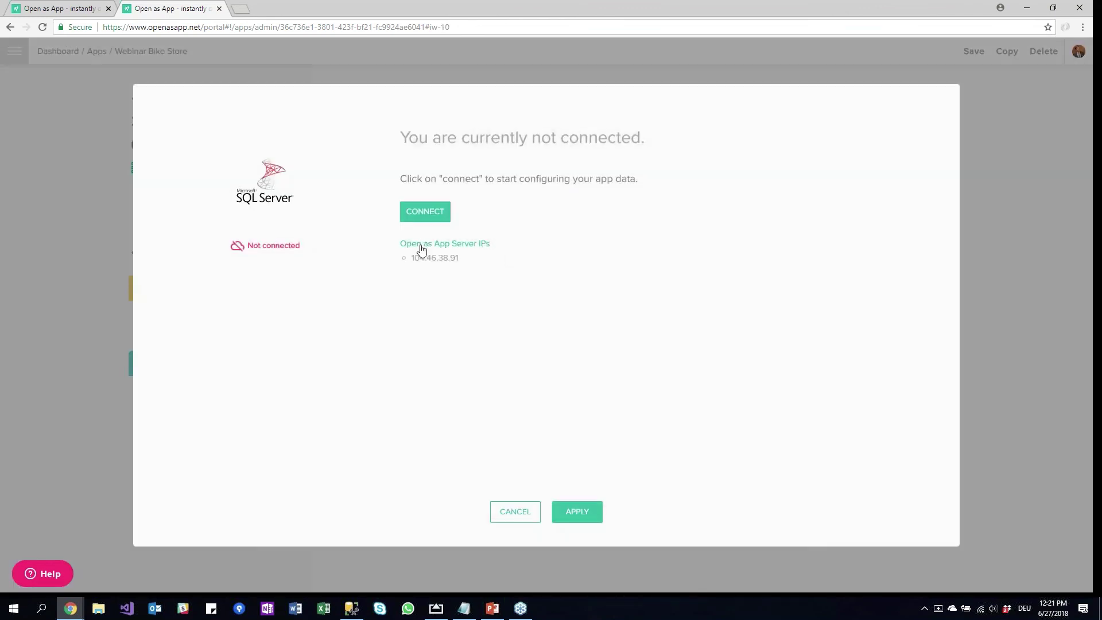
left_click_drag(411, 267, 470, 306)
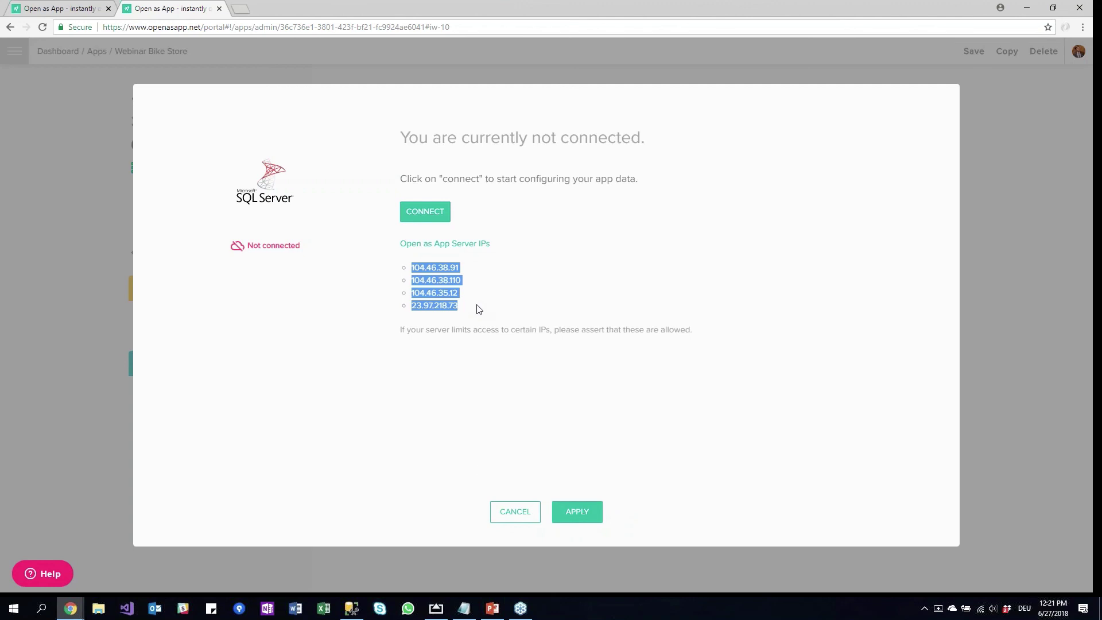
left_click(510, 512)
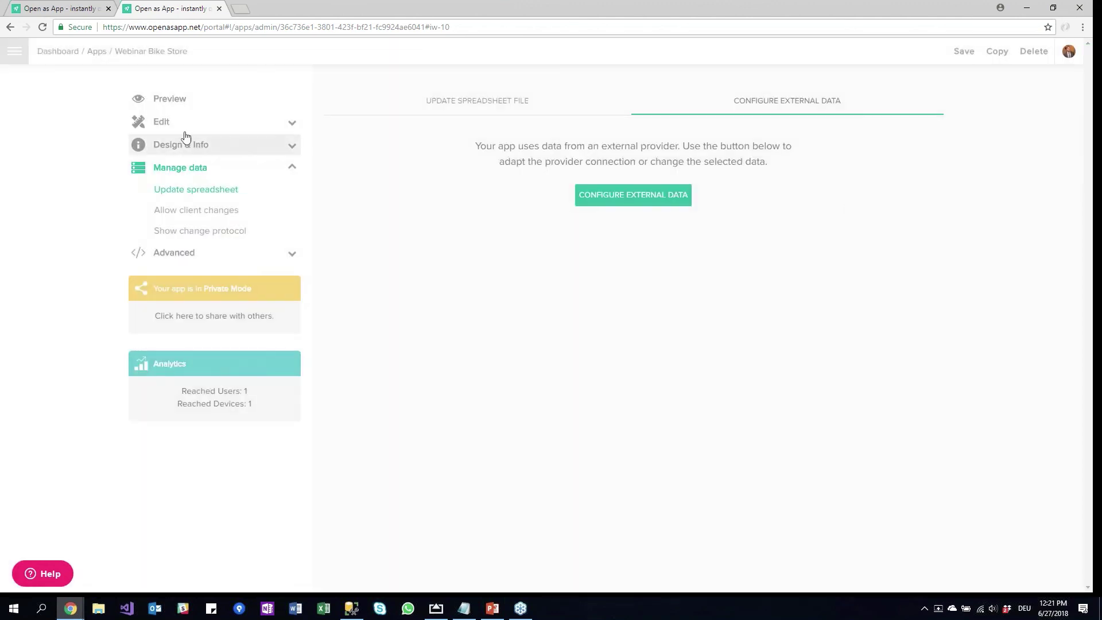
left_click(184, 124)
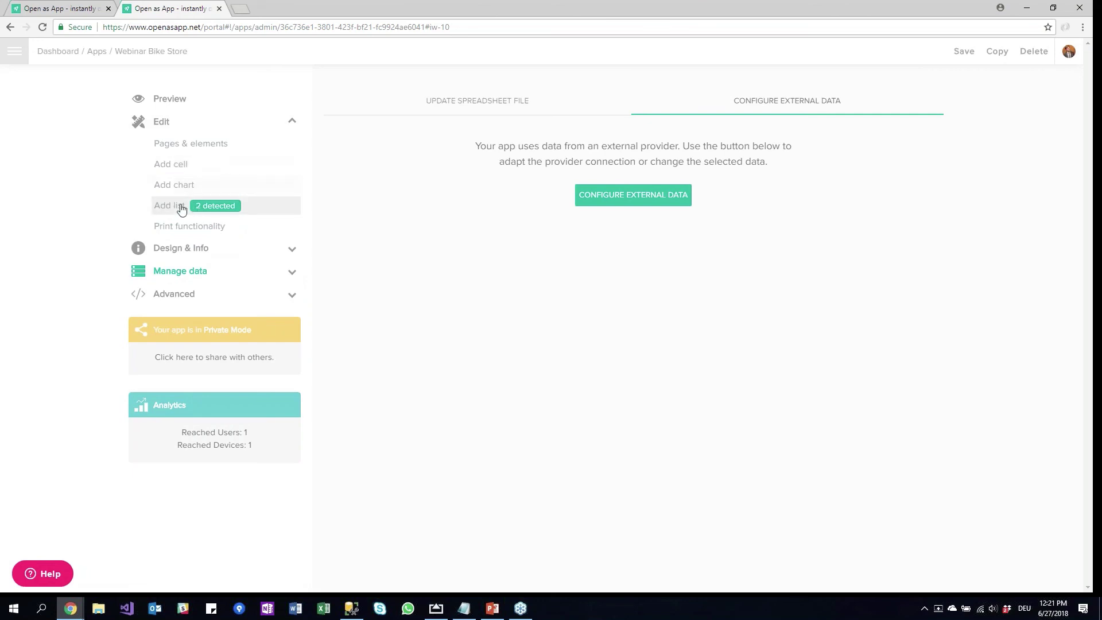
left_click(182, 128)
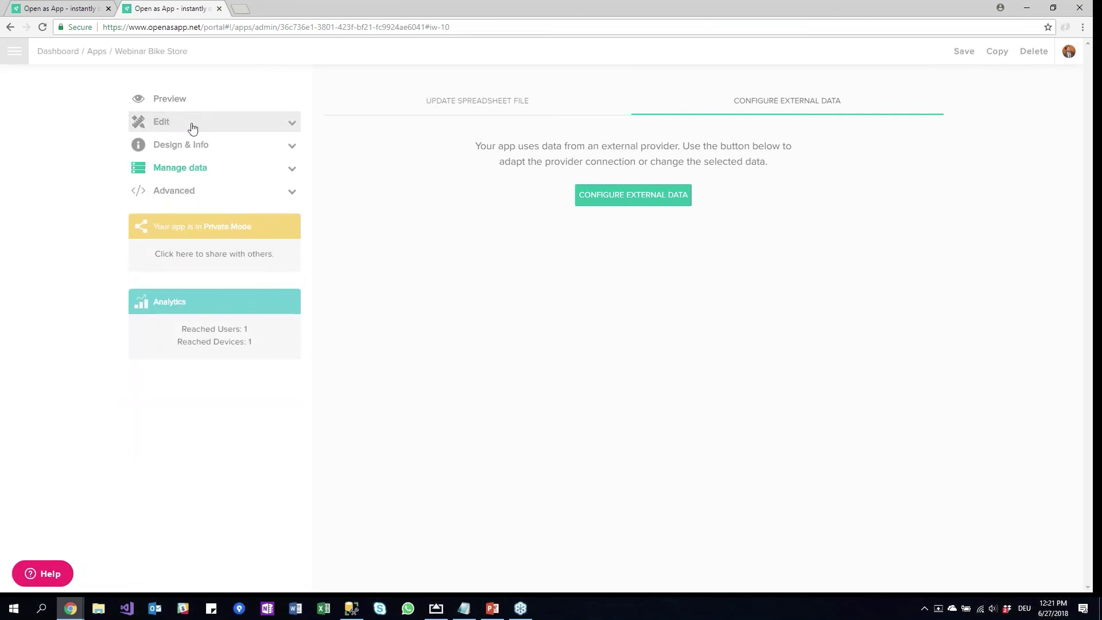
left_click(193, 127)
Open the Main page's settings from the app preview and set its action button type to (None)
left_click(189, 100)
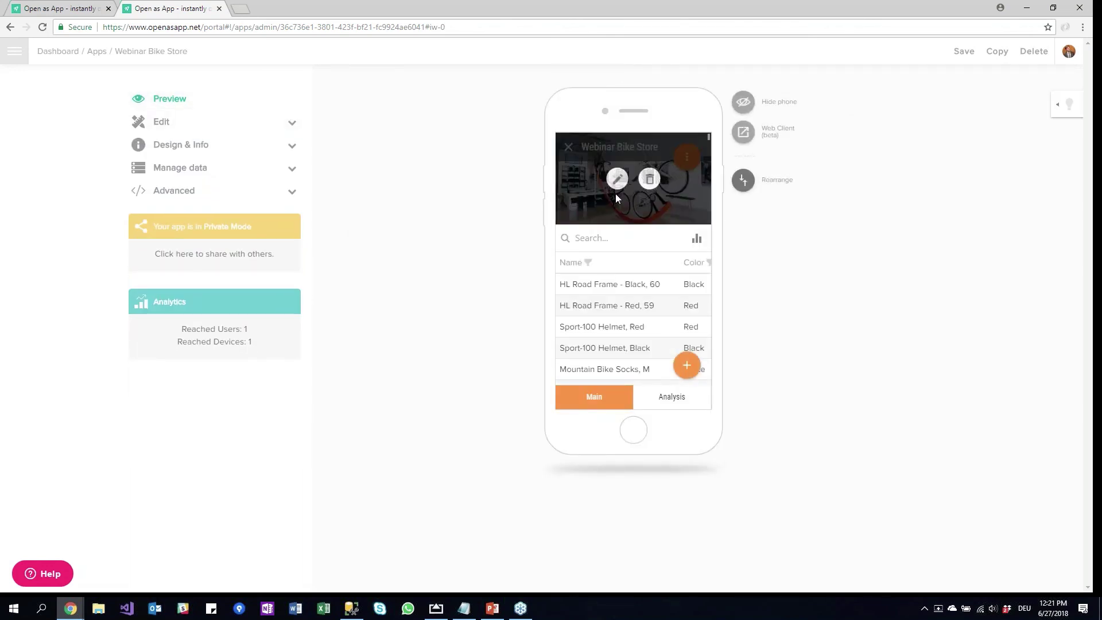
left_click(617, 183)
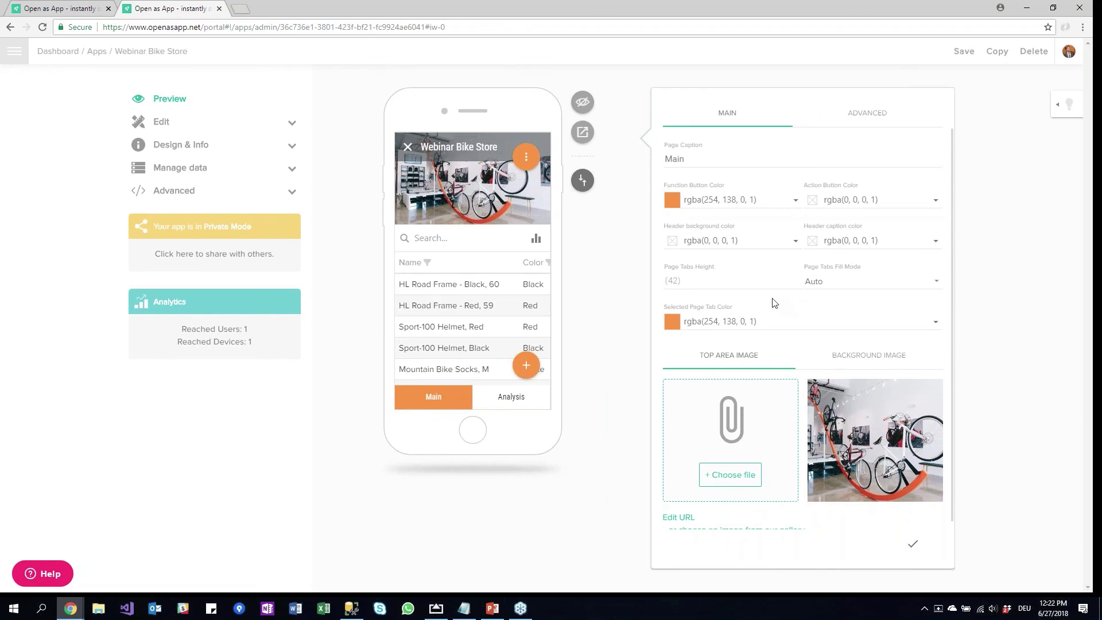
mouse_move(521, 309)
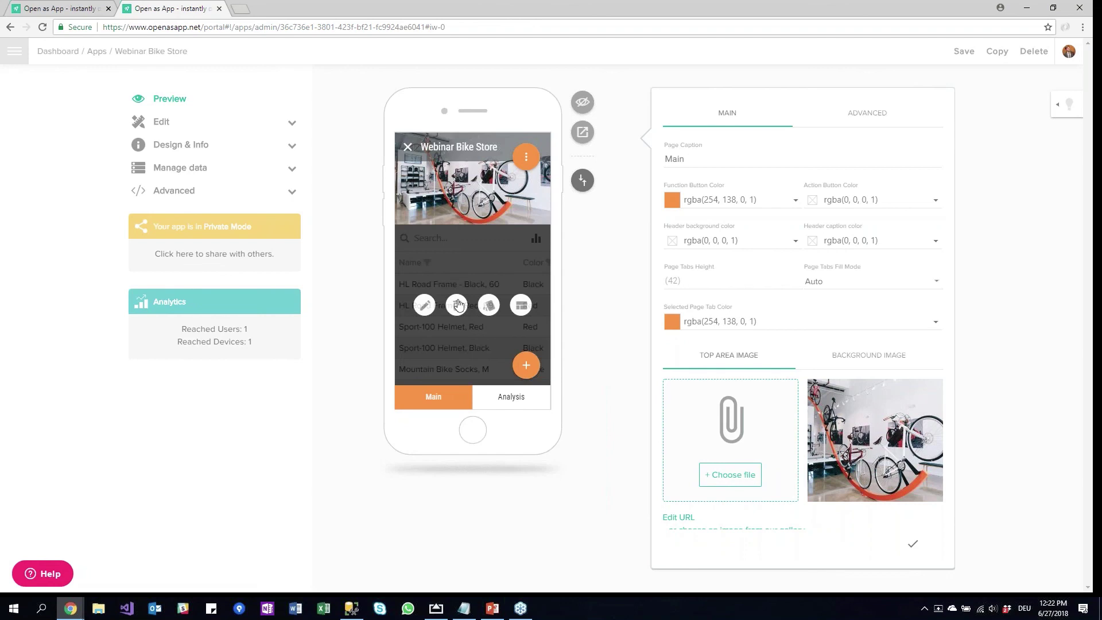
left_click(899, 108)
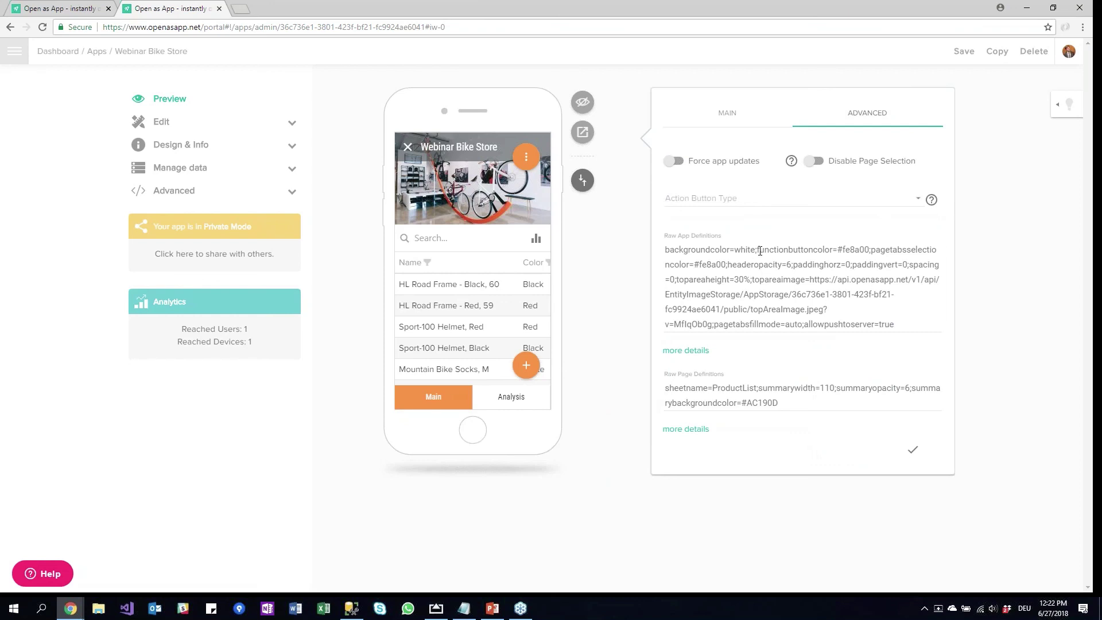
left_click(923, 197)
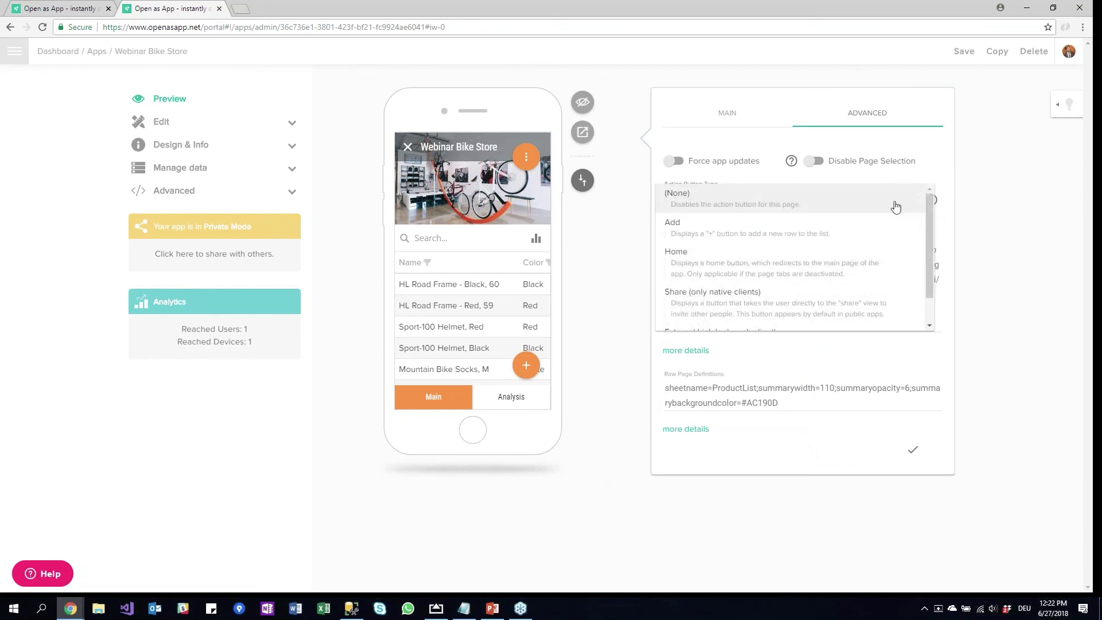
left_click(827, 205)
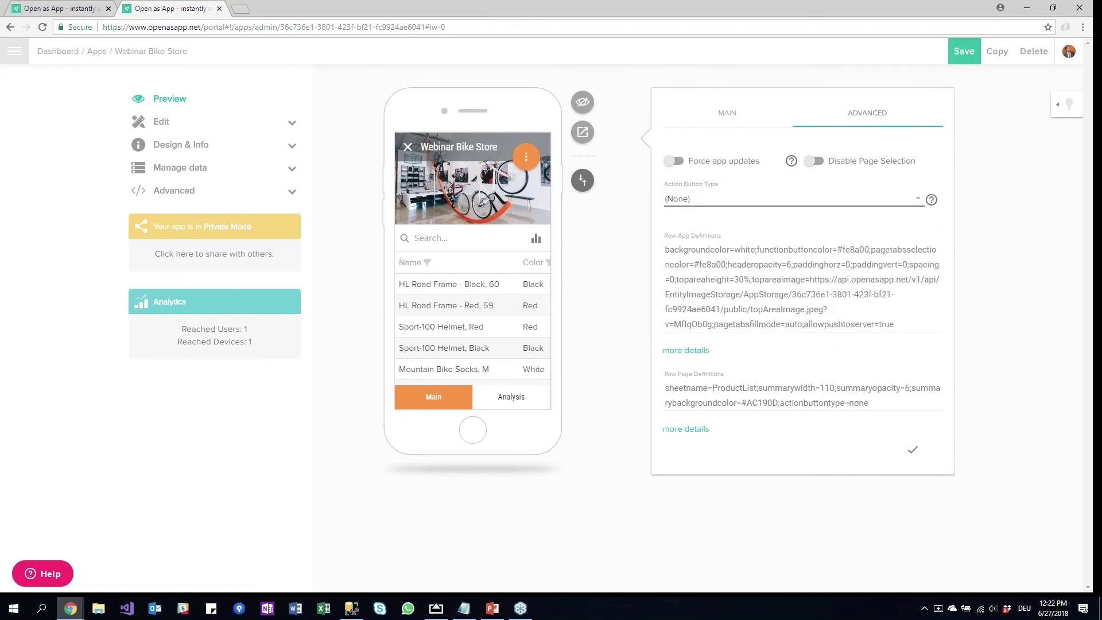
Review the Main page's available action button types, select (None) again and close the page settings
mouse_move(494, 183)
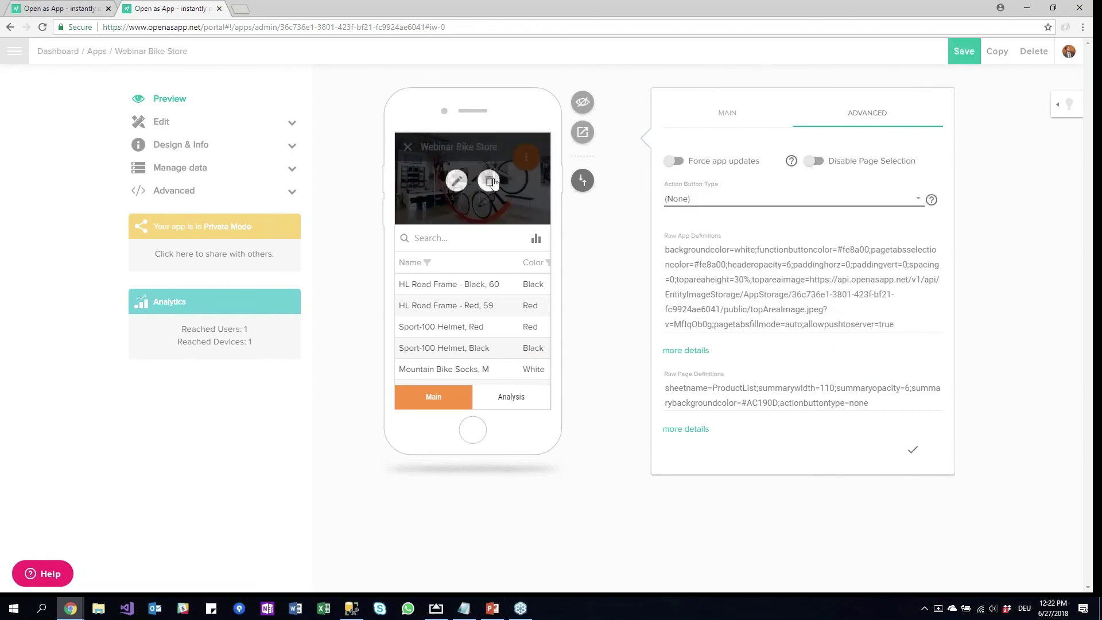
left_click(456, 182)
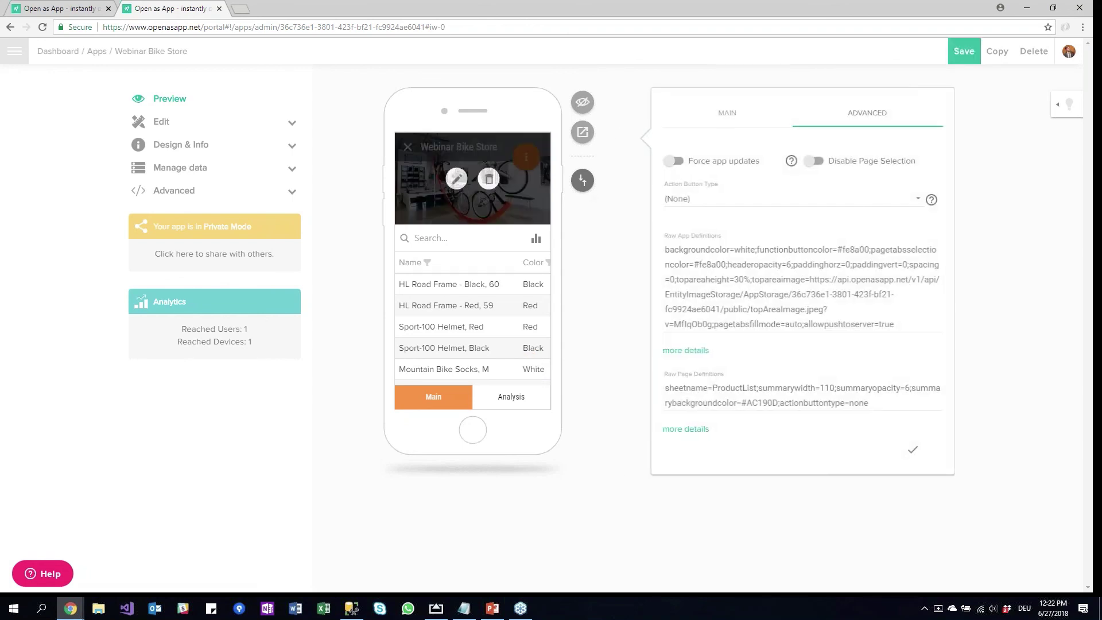
left_click(874, 205)
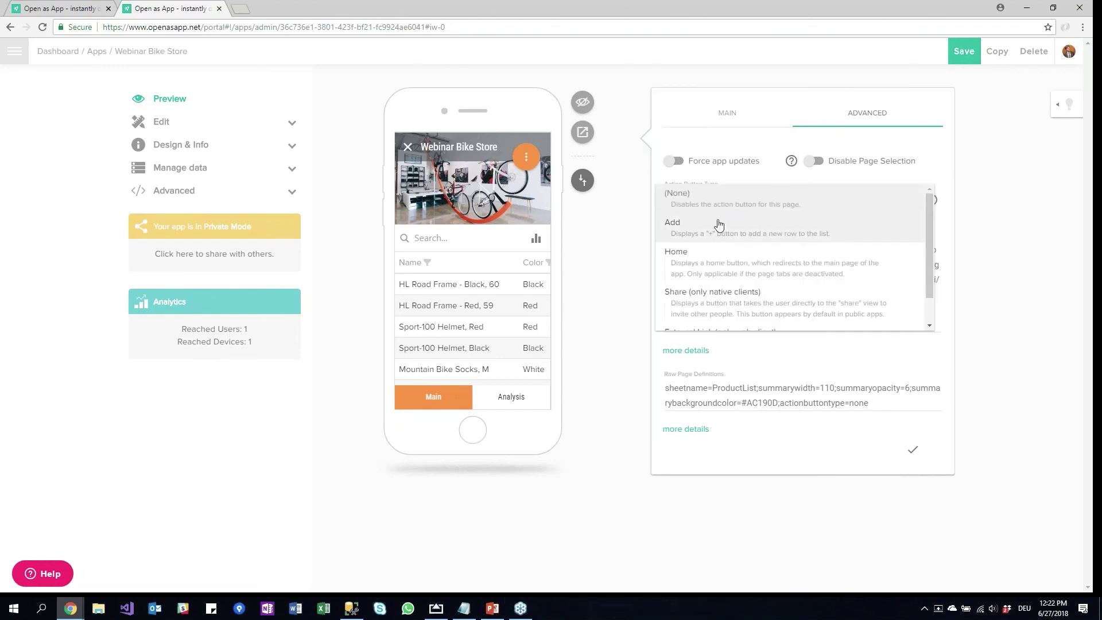
left_click(721, 198)
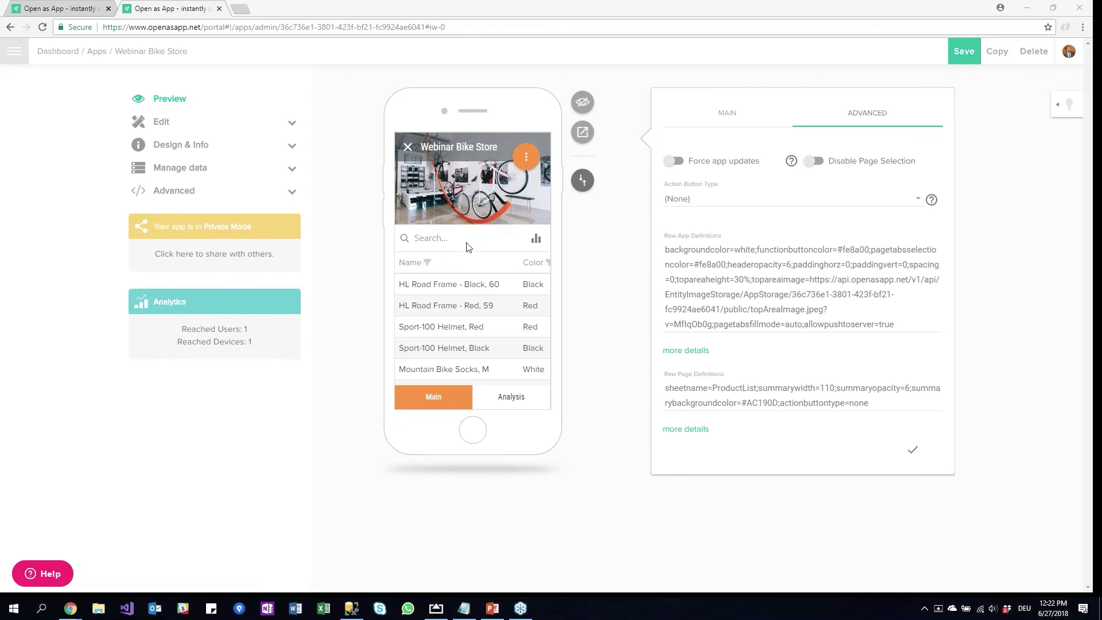
left_click(269, 416)
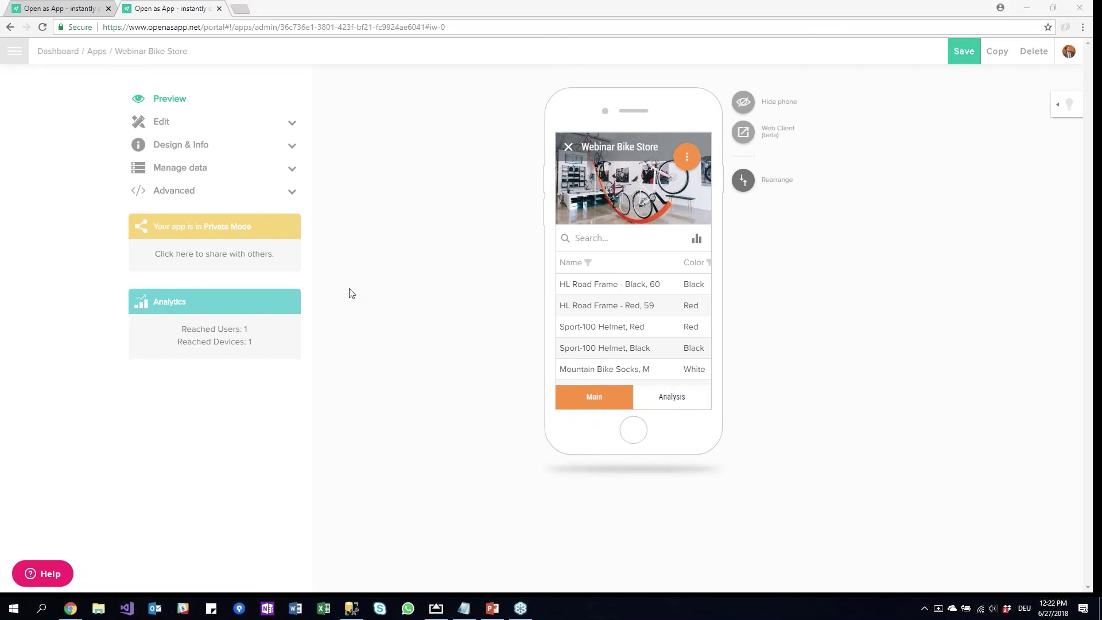
Switch to AirServer to view the Analysis page of the app on the mirrored phone
left_click(436, 608)
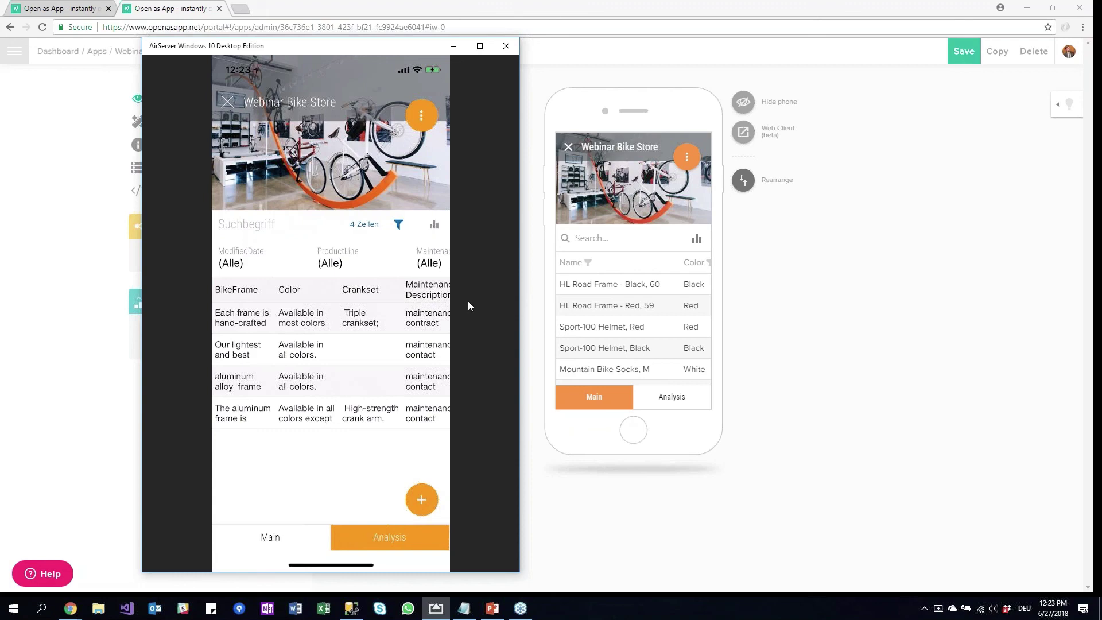
left_click(1089, 23)
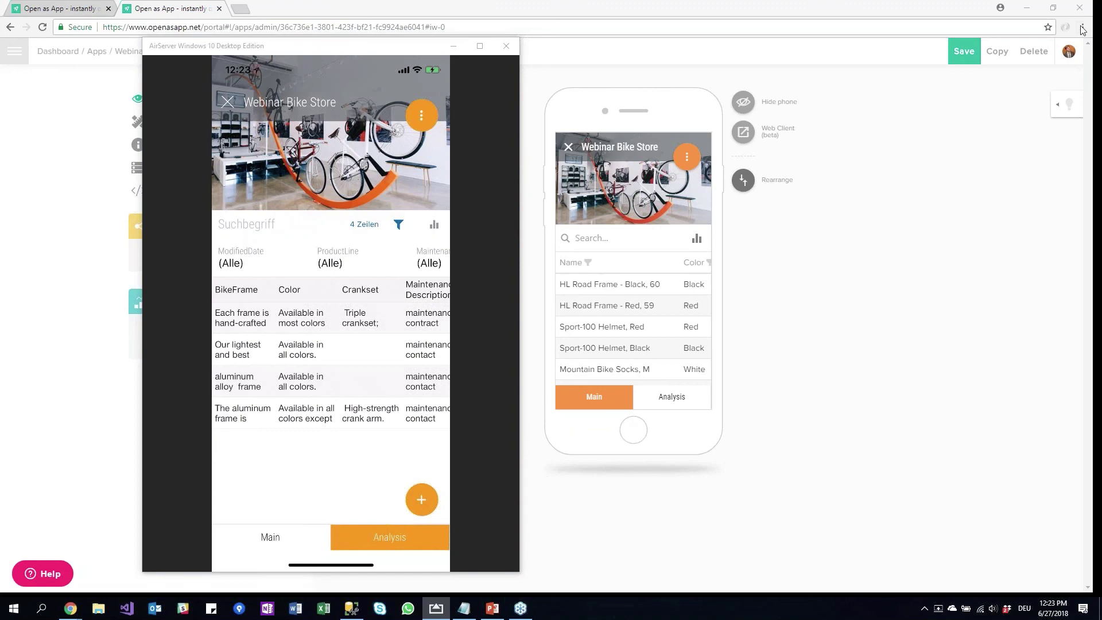